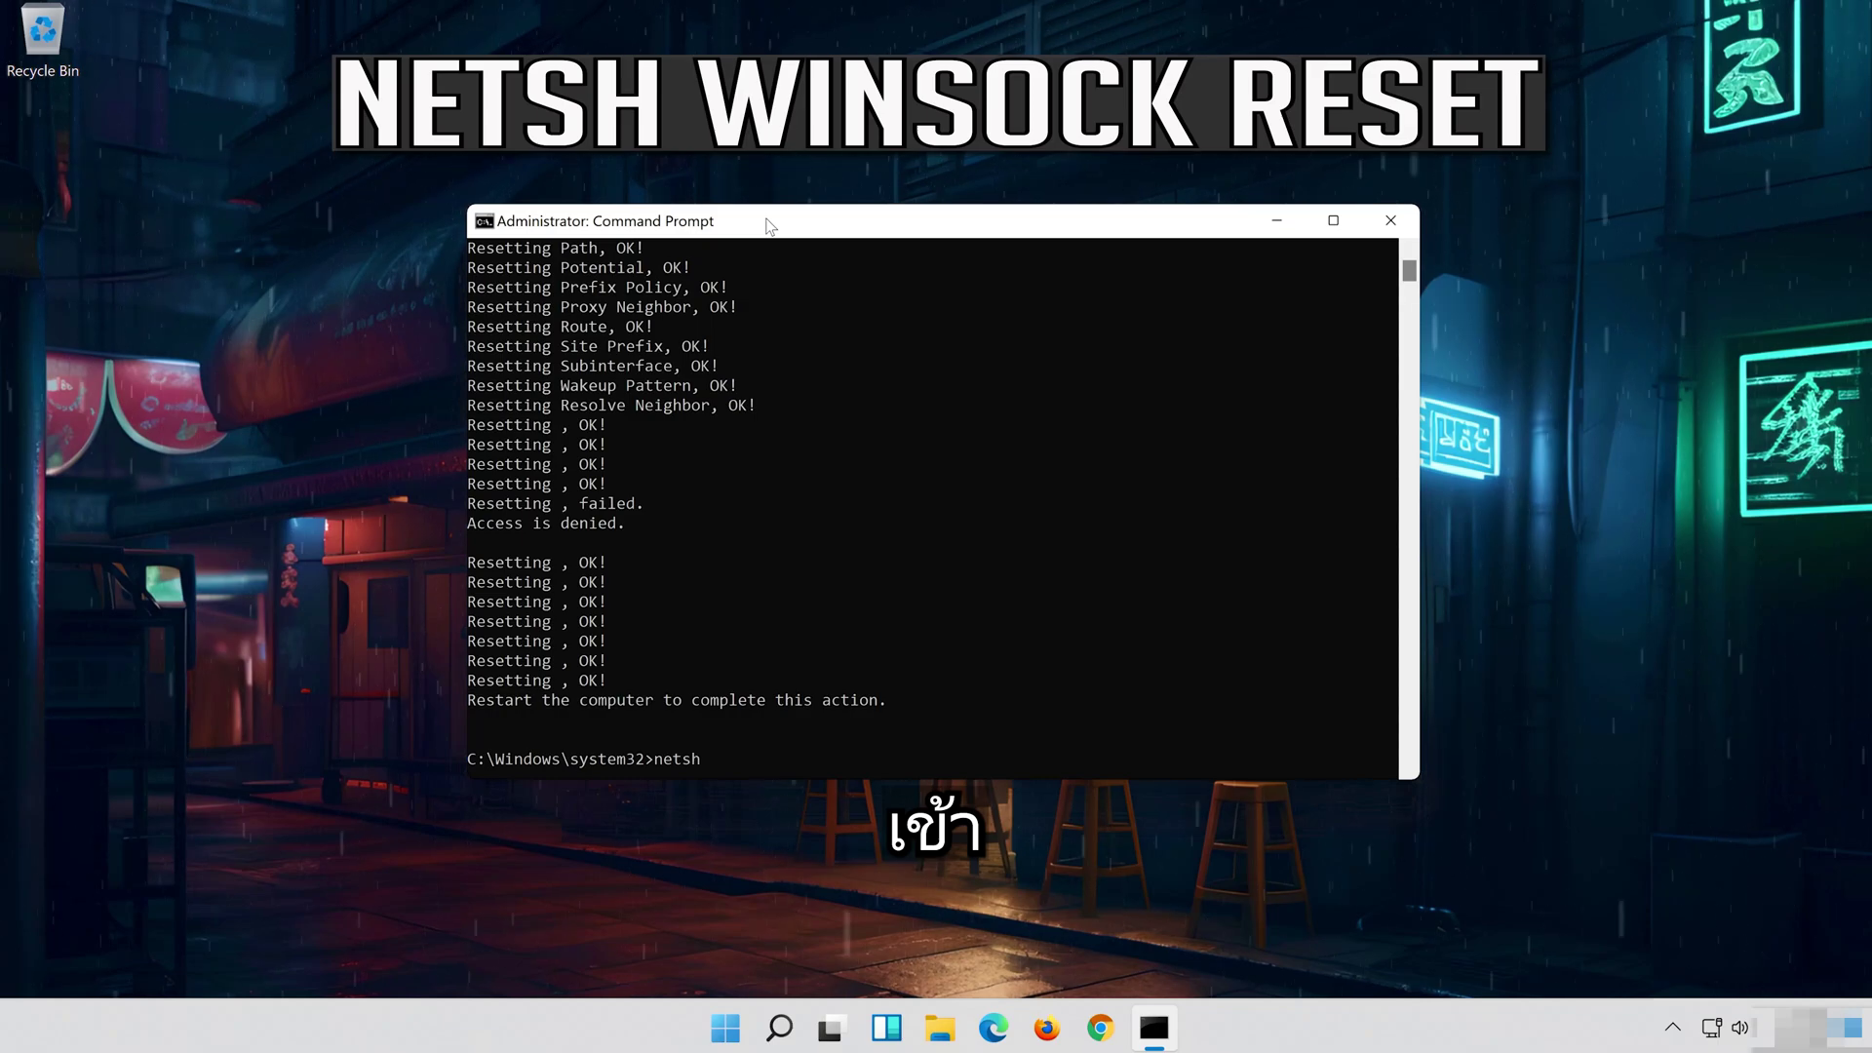
Complete and run the command netsh winsock reset to reset the Winsock catalog
{"action": "type", "text": "w"}
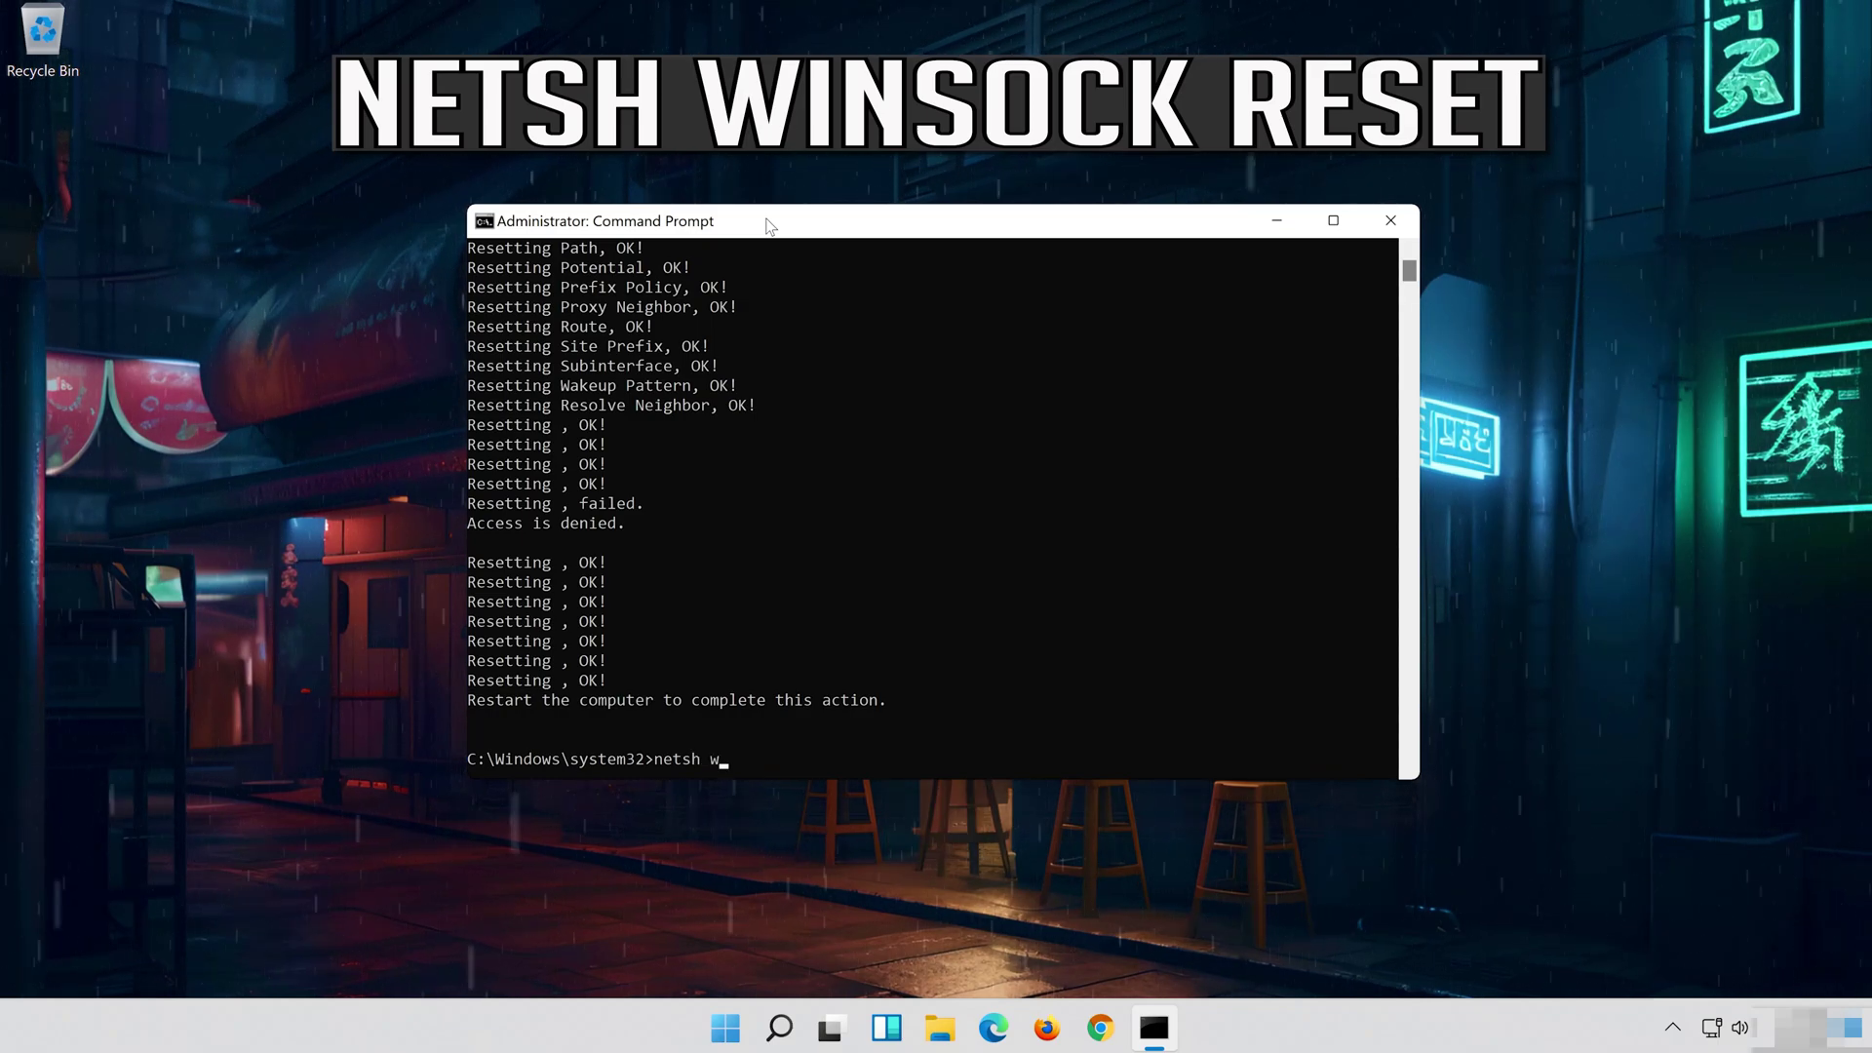
{"action": "type", "text": "insock"}
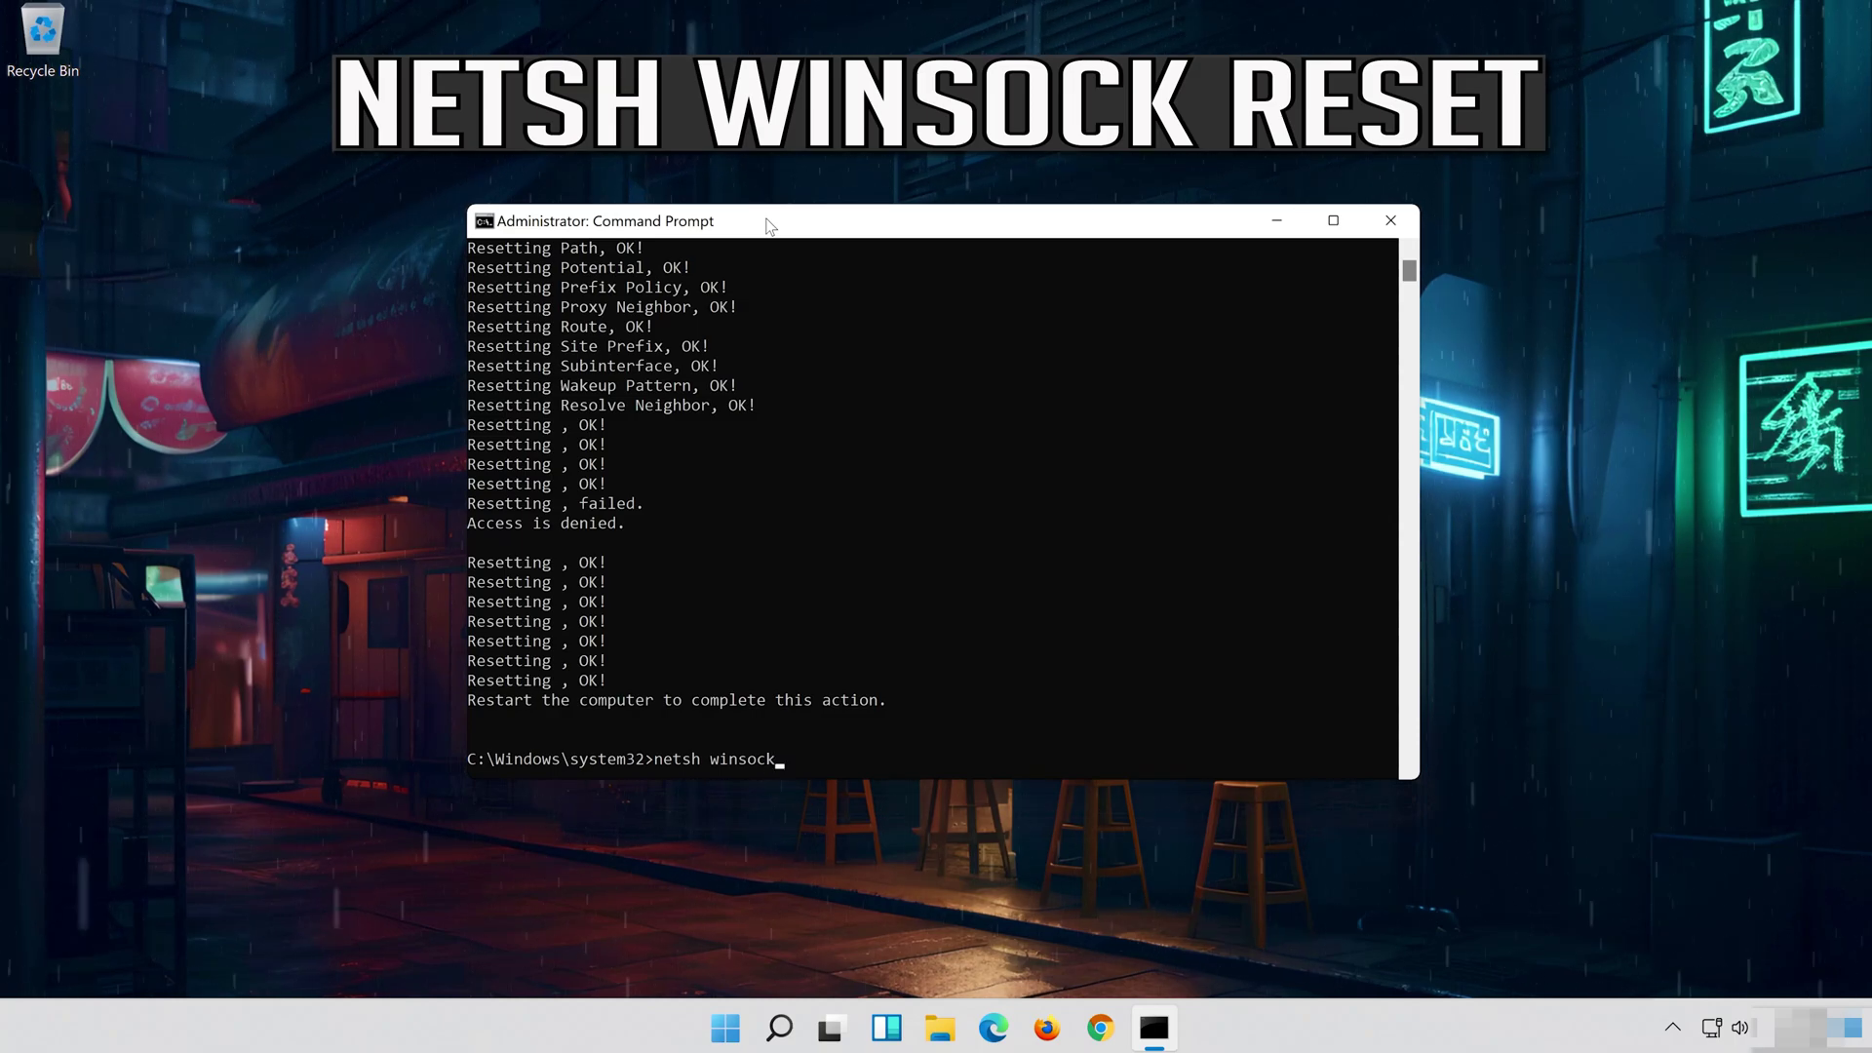
{"action": "type", "text": " reset"}
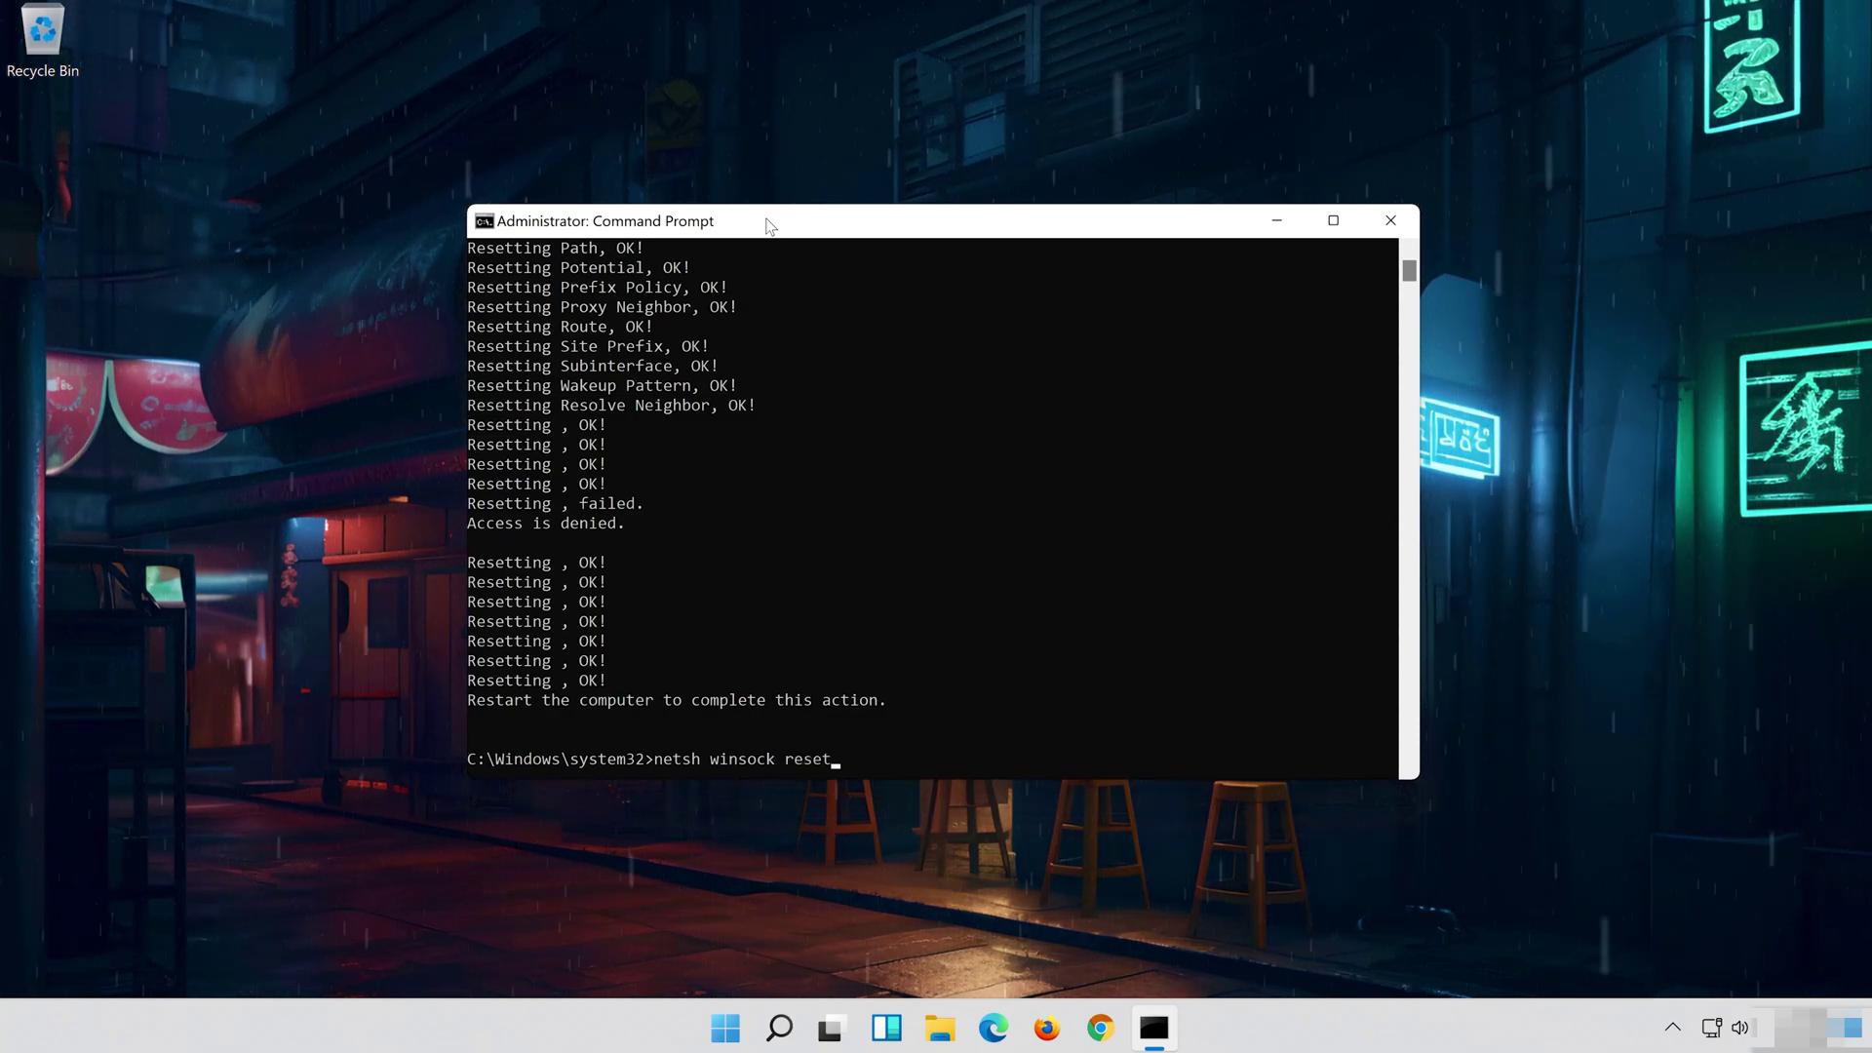
{"action": "key", "text": "Return"}
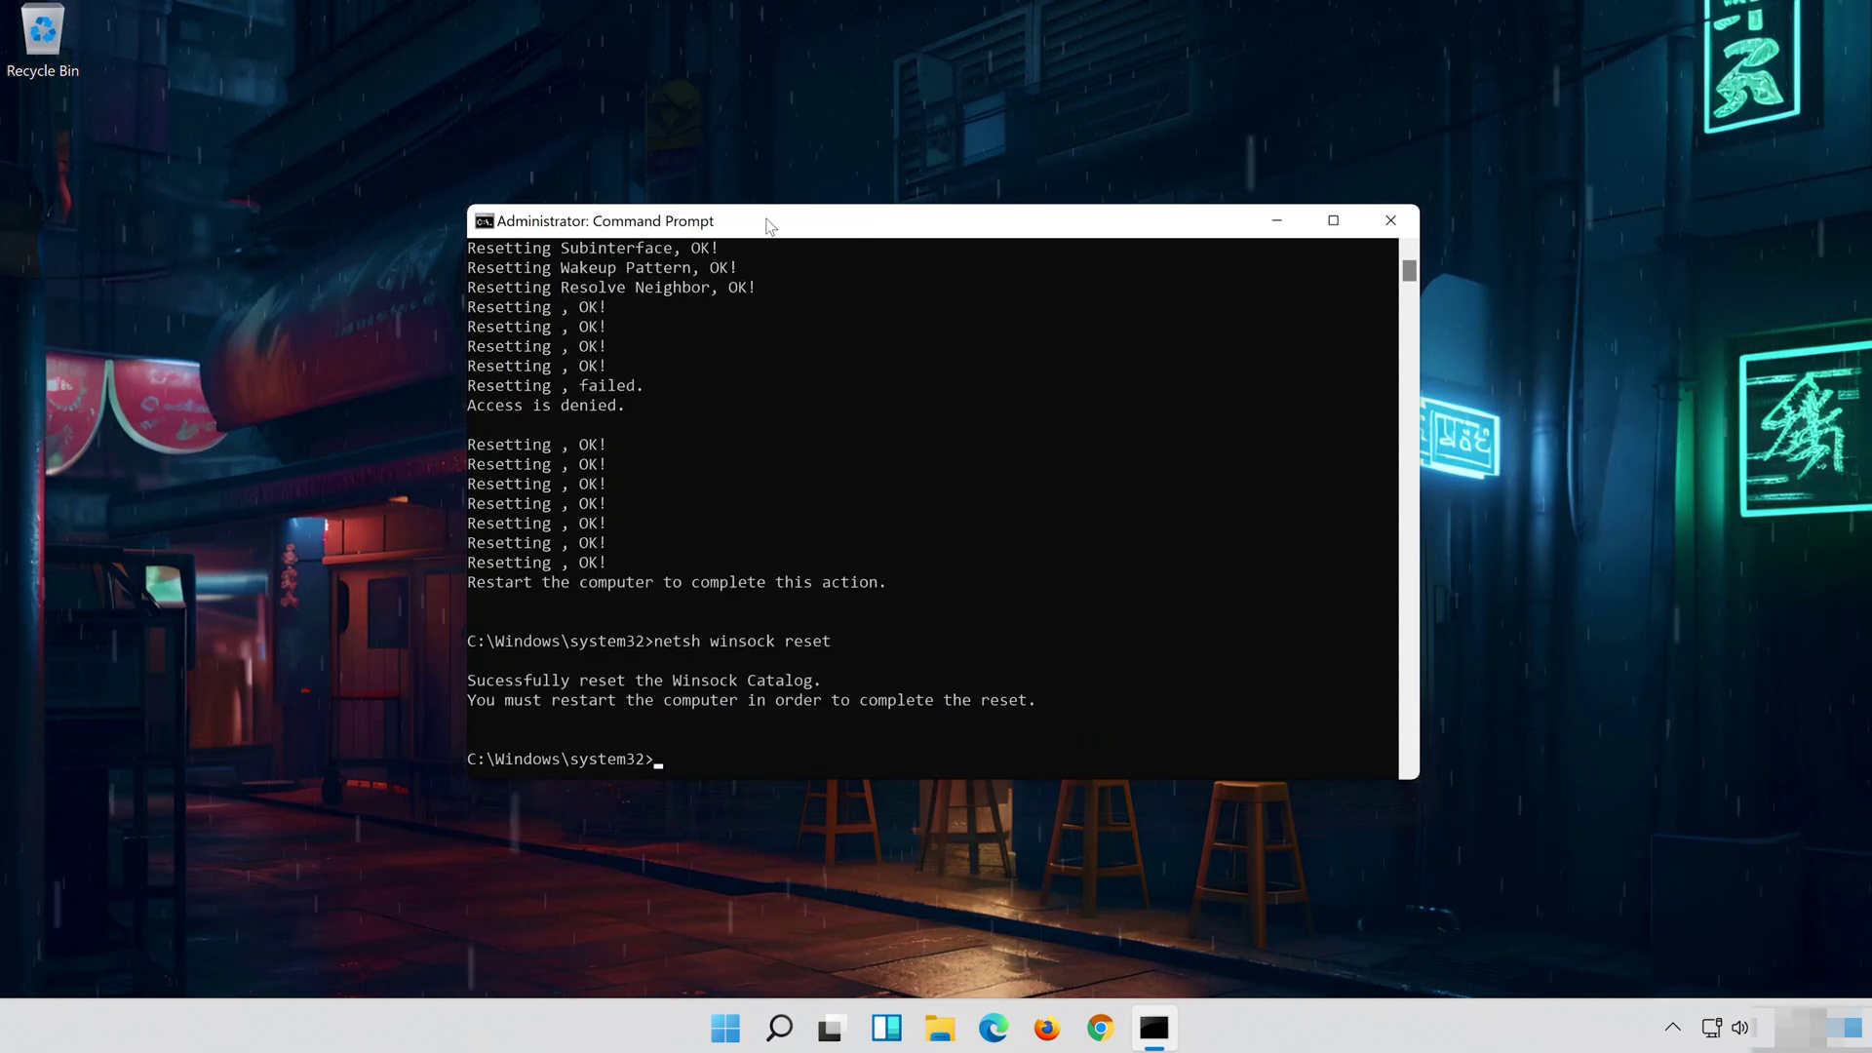
Flush the DNS resolver cache with ipconfig /flushdns and close the console with exit
{"action": "type", "text": "ipconfig "}
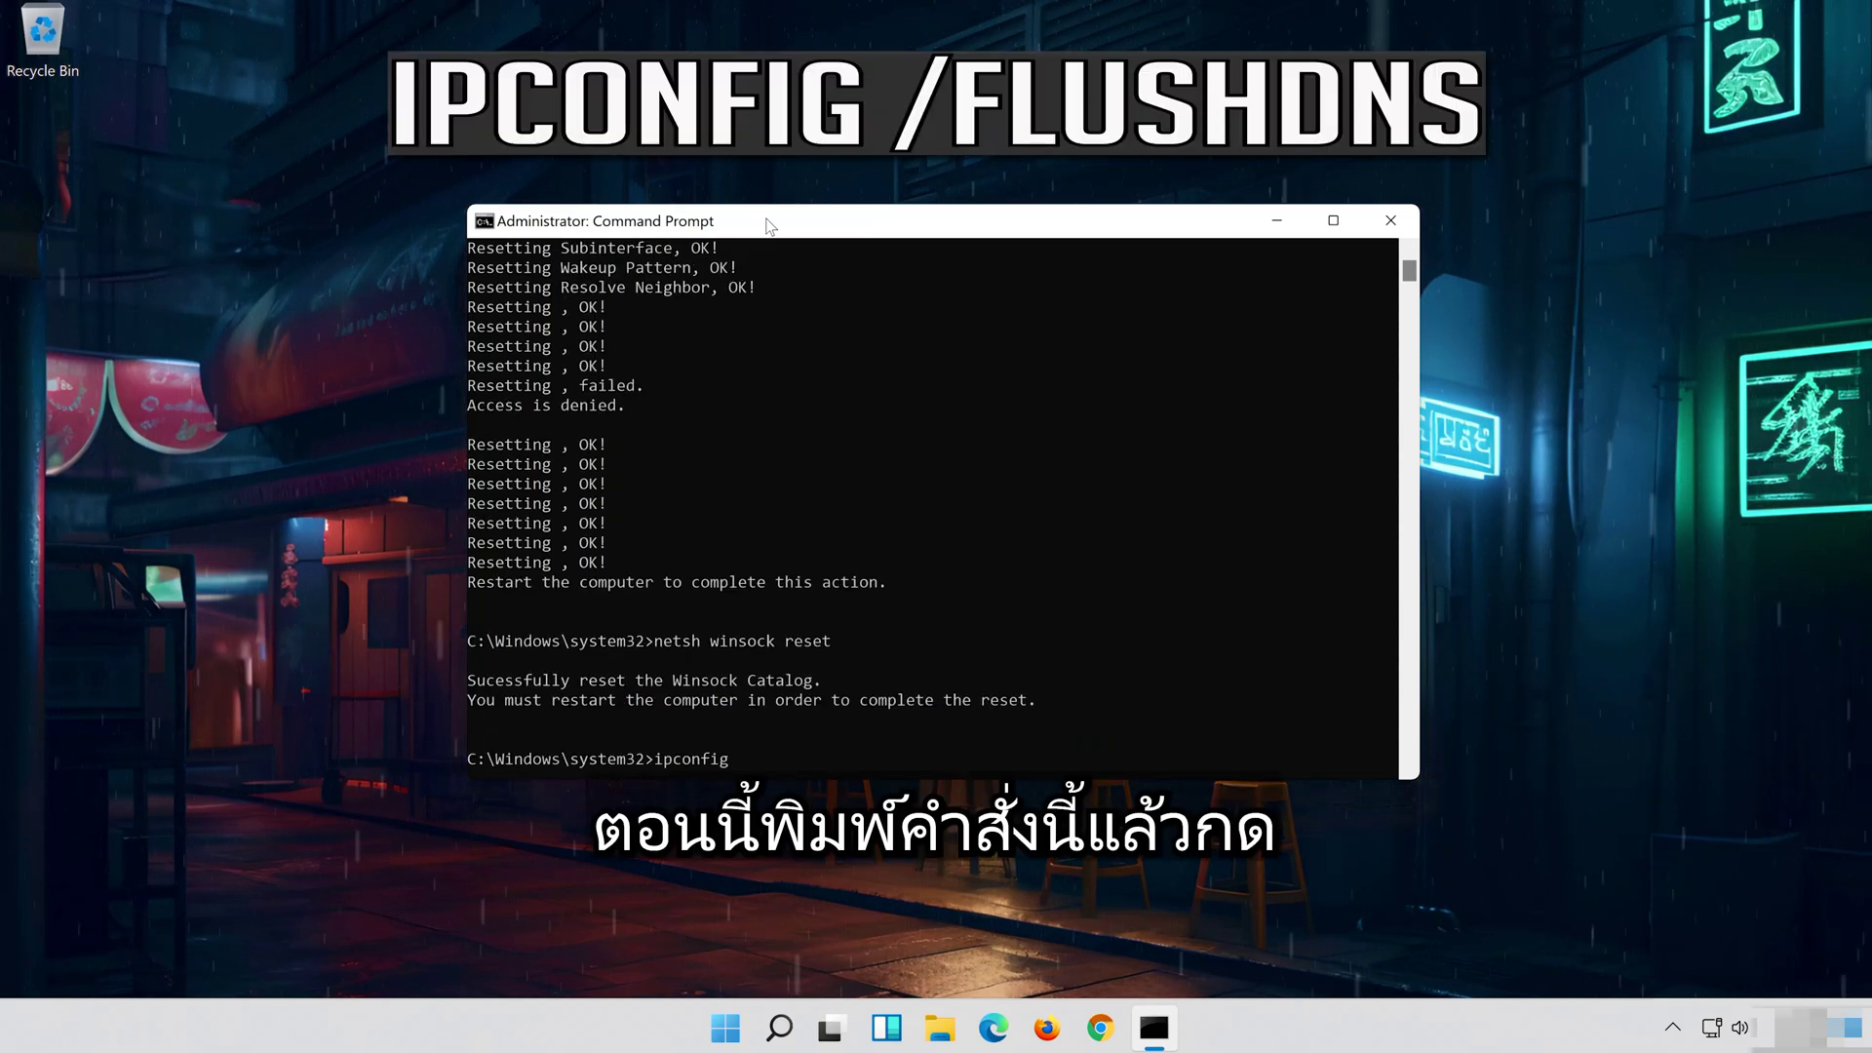
{"action": "type", "text": "/flushdns"}
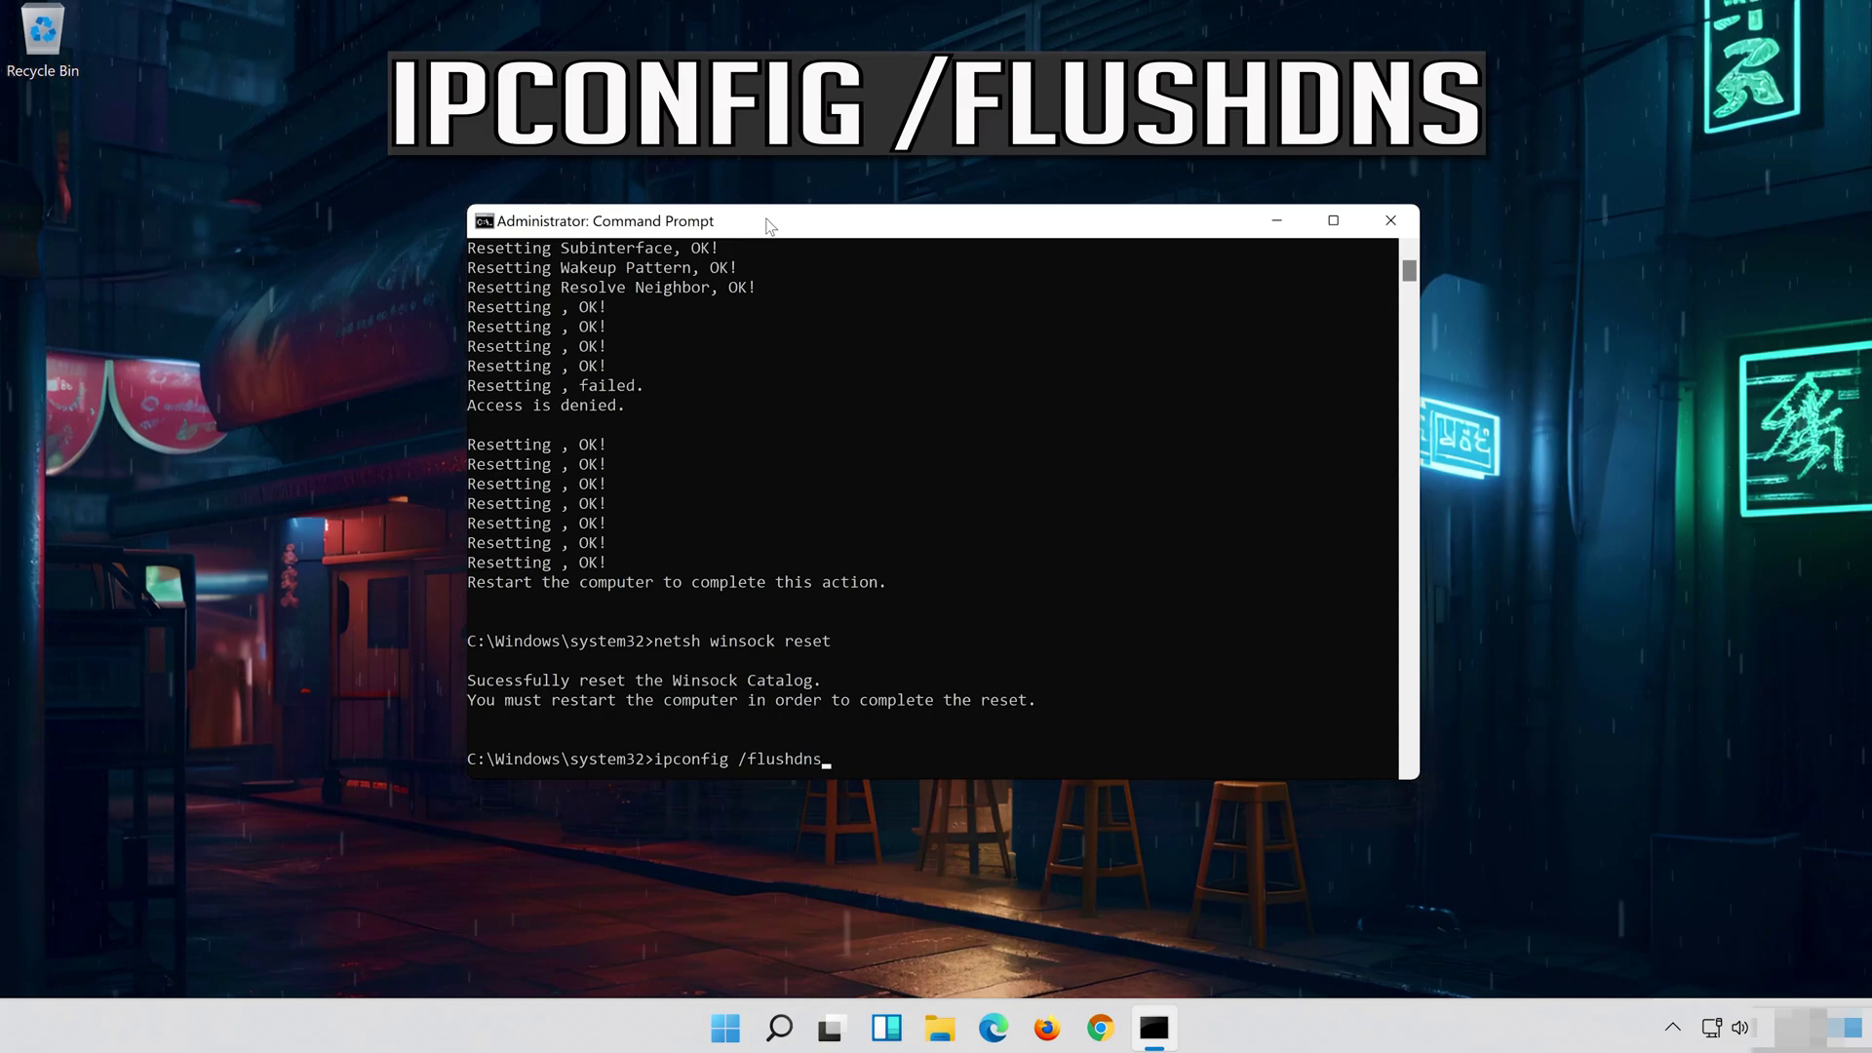
{"action": "key", "text": "Return"}
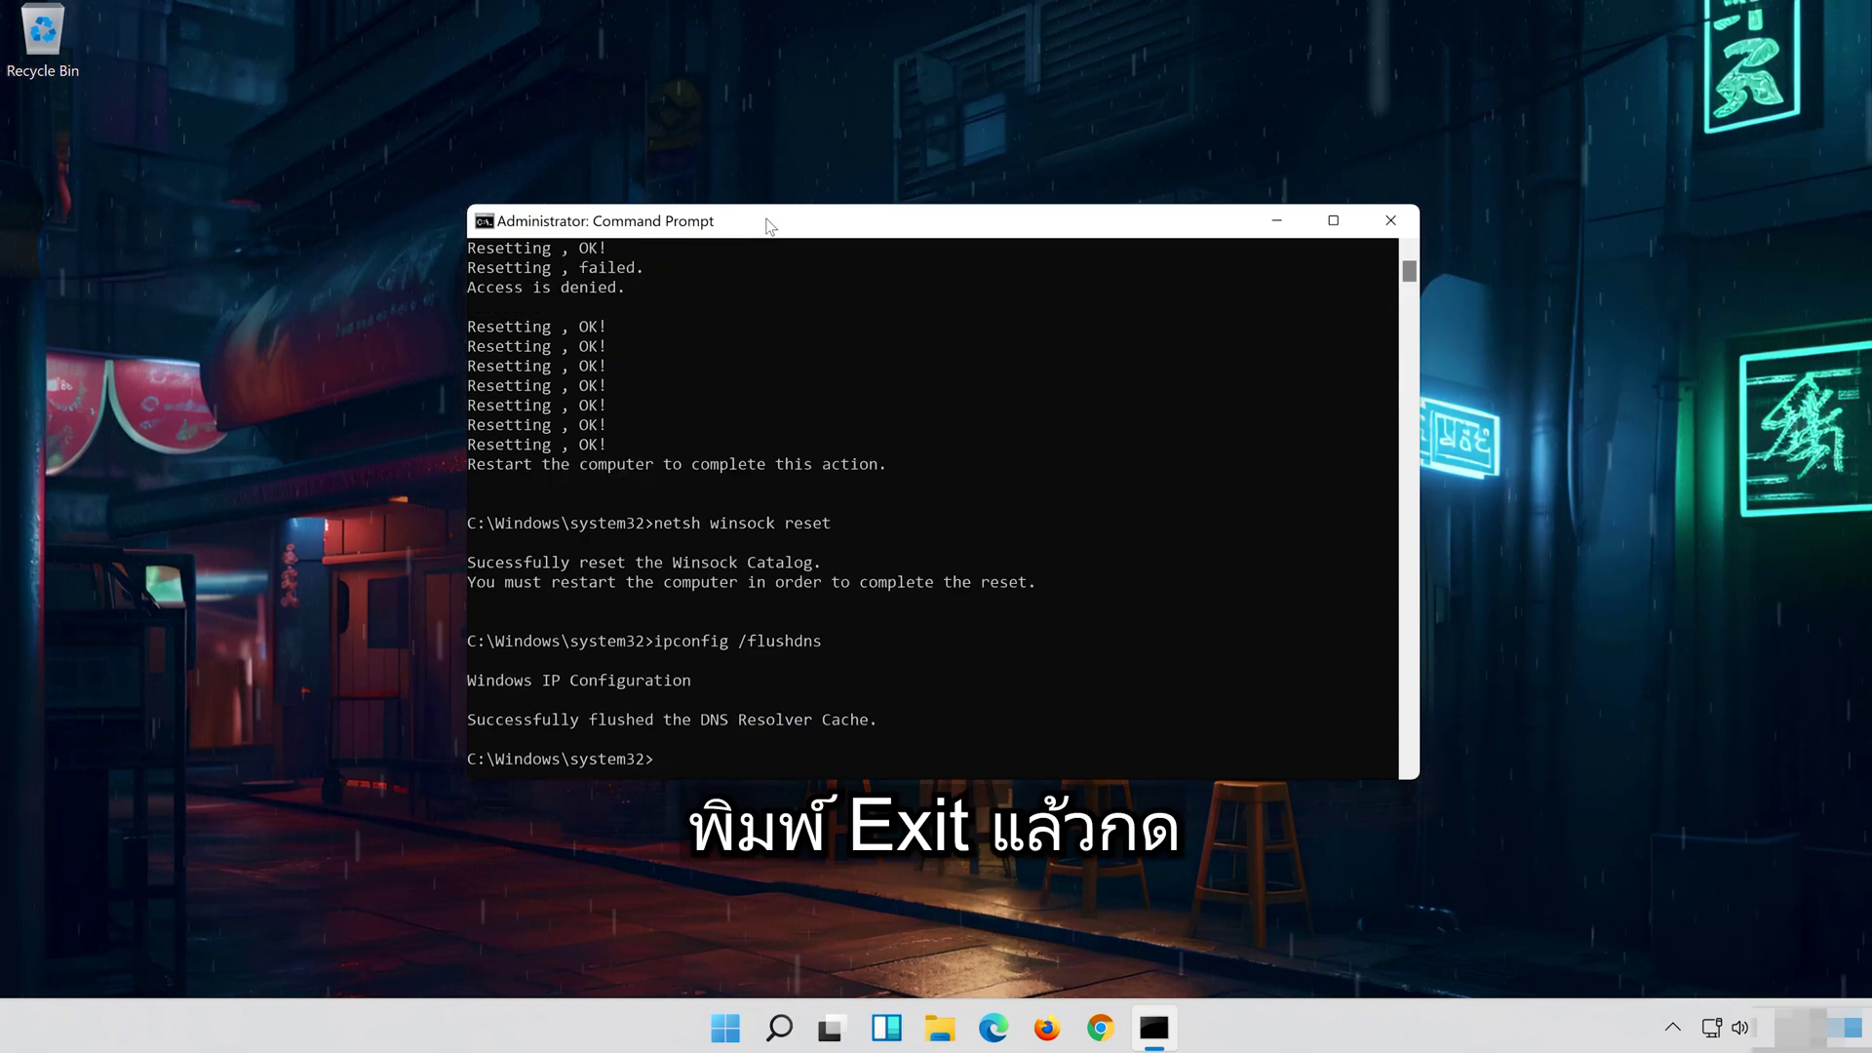
{"action": "type", "text": "exit"}
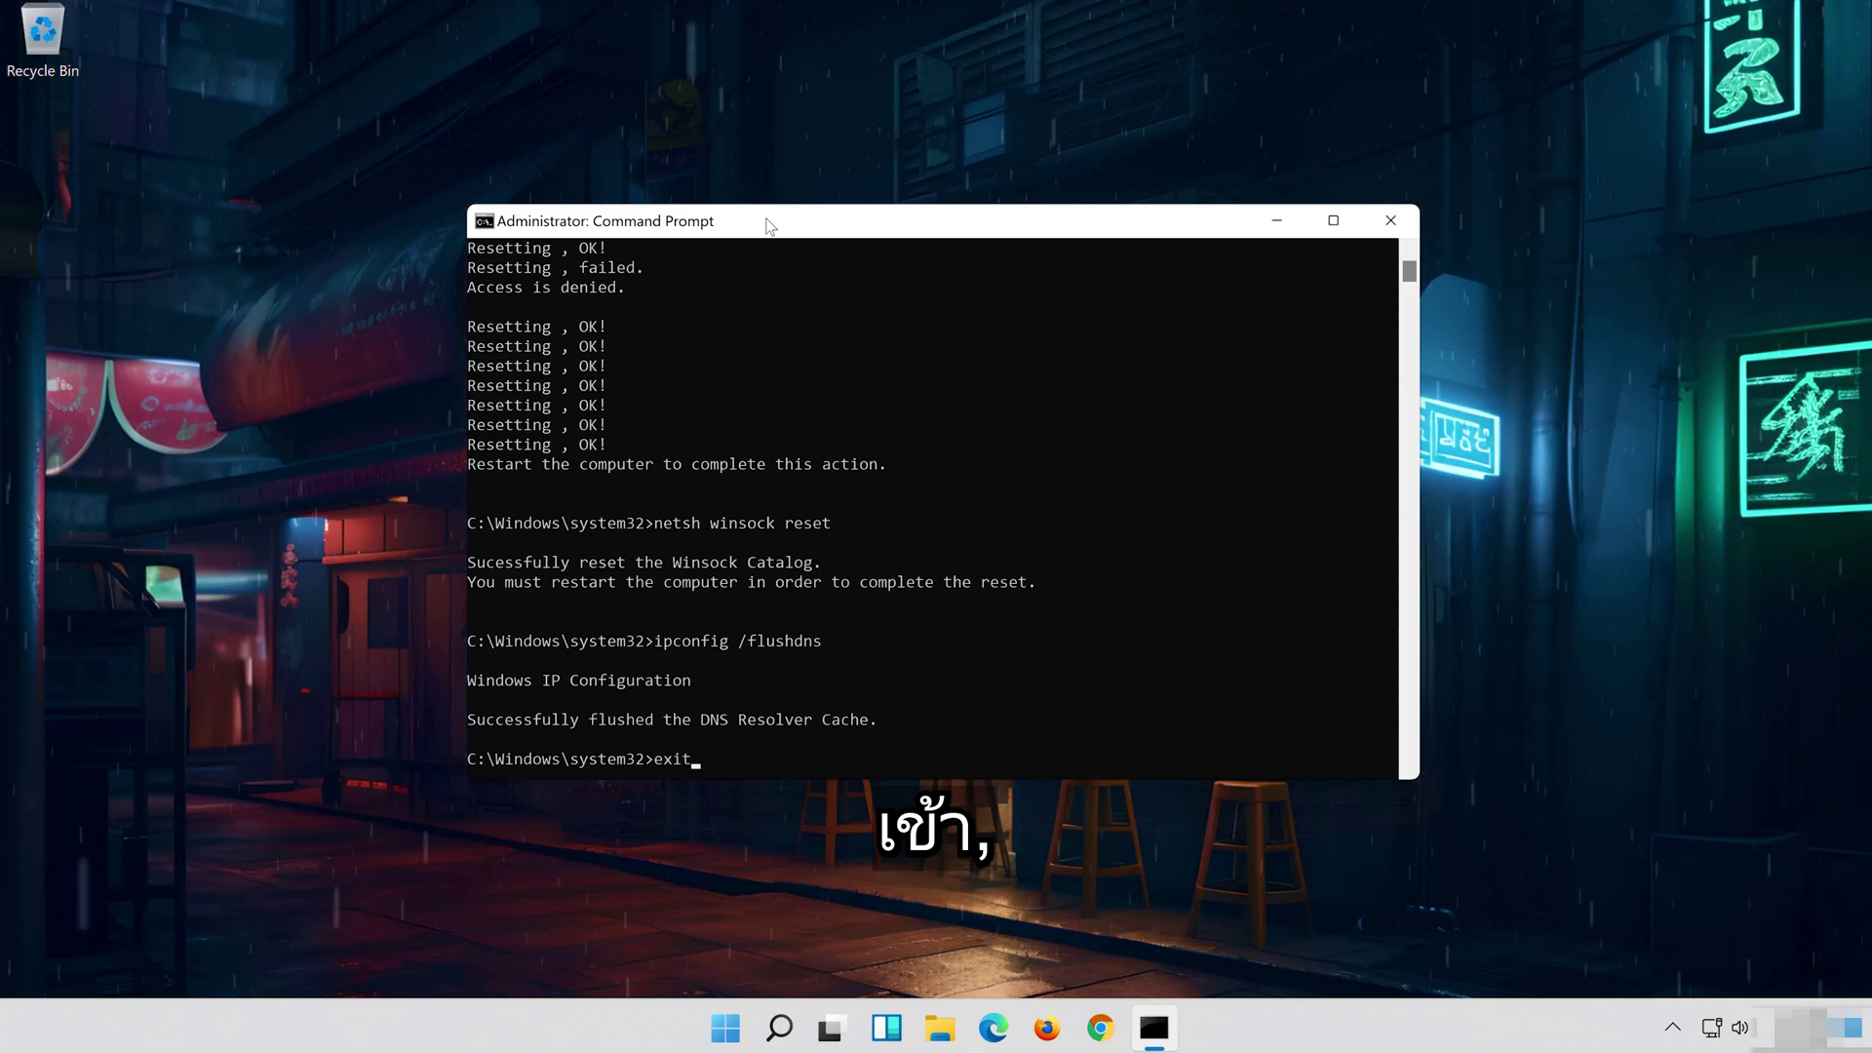
{"action": "key", "text": "Return"}
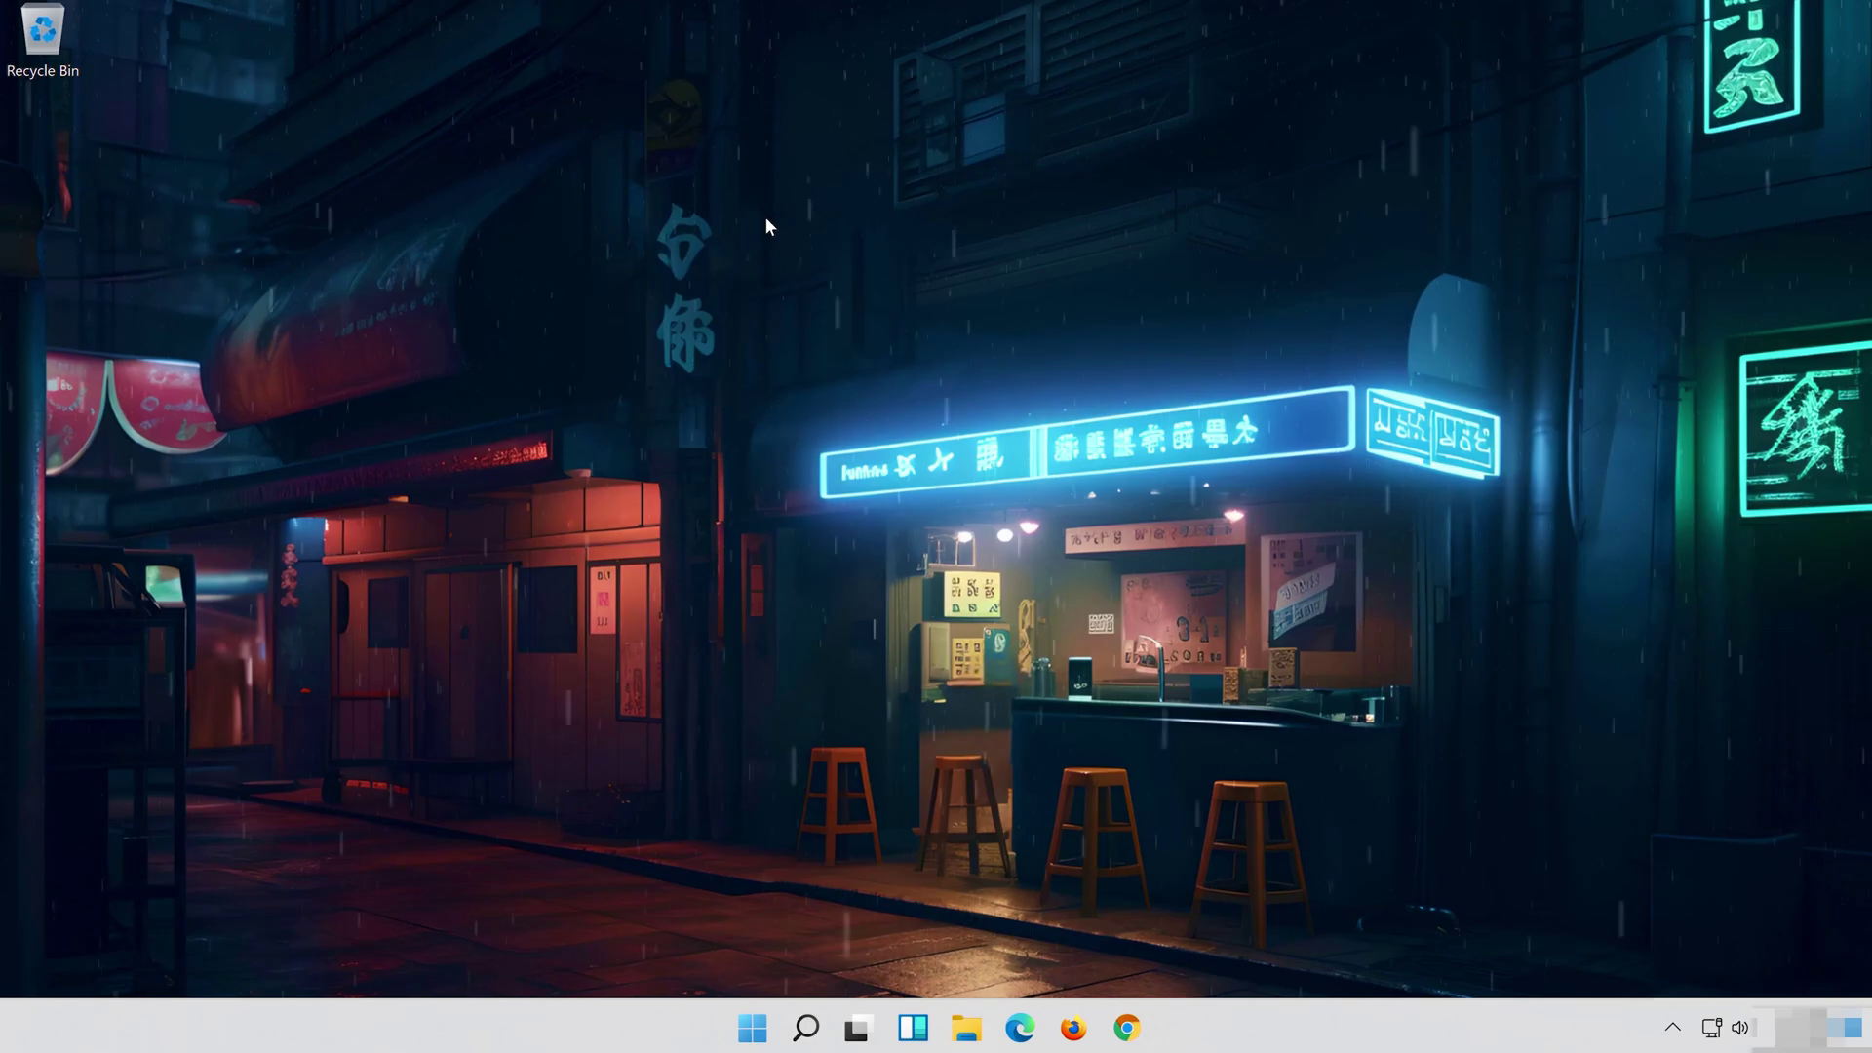
Restart the computer to complete the Winsock reset
{"action": "left_click", "coordinate": [759, 1033]}
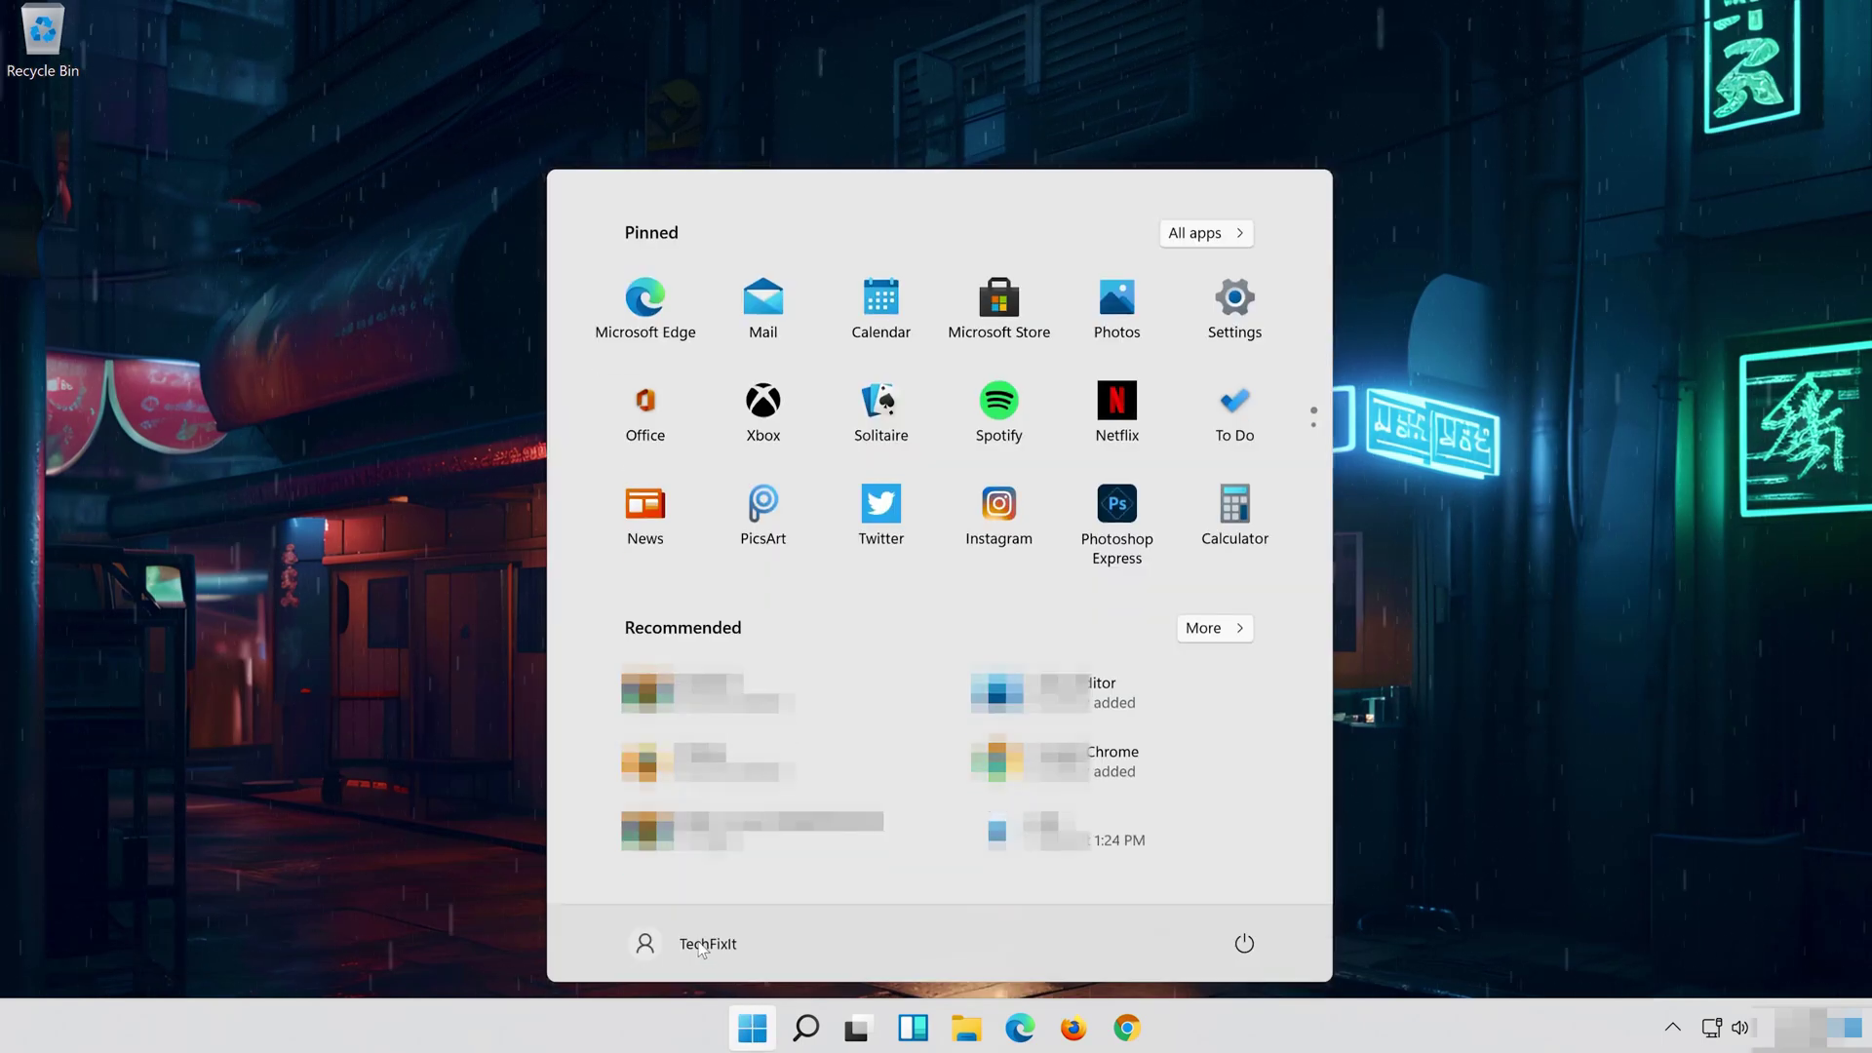
{"action": "left_click", "coordinate": [1244, 943]}
{"action": "left_click", "coordinate": [1243, 895]}
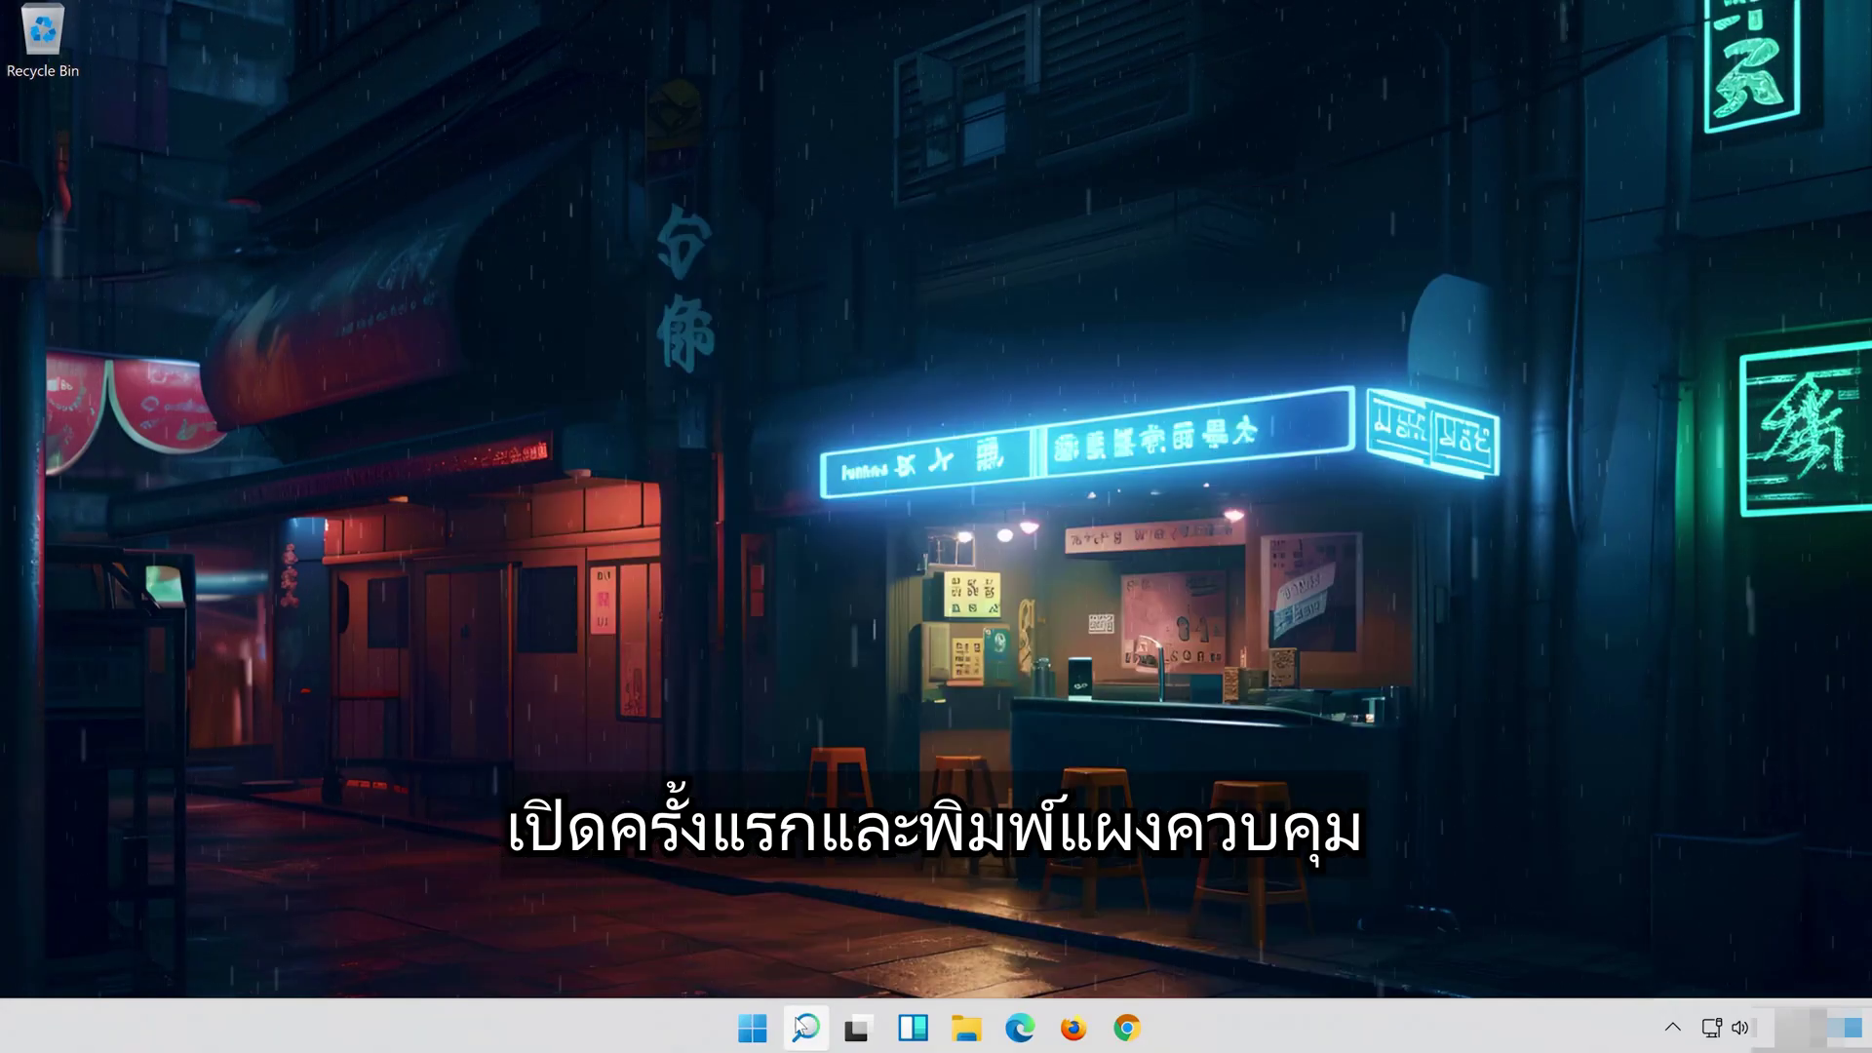
Find and open Control Panel and go to the Network and Sharing Center under Network and Internet
{"action": "left_click", "coordinate": [804, 1026]}
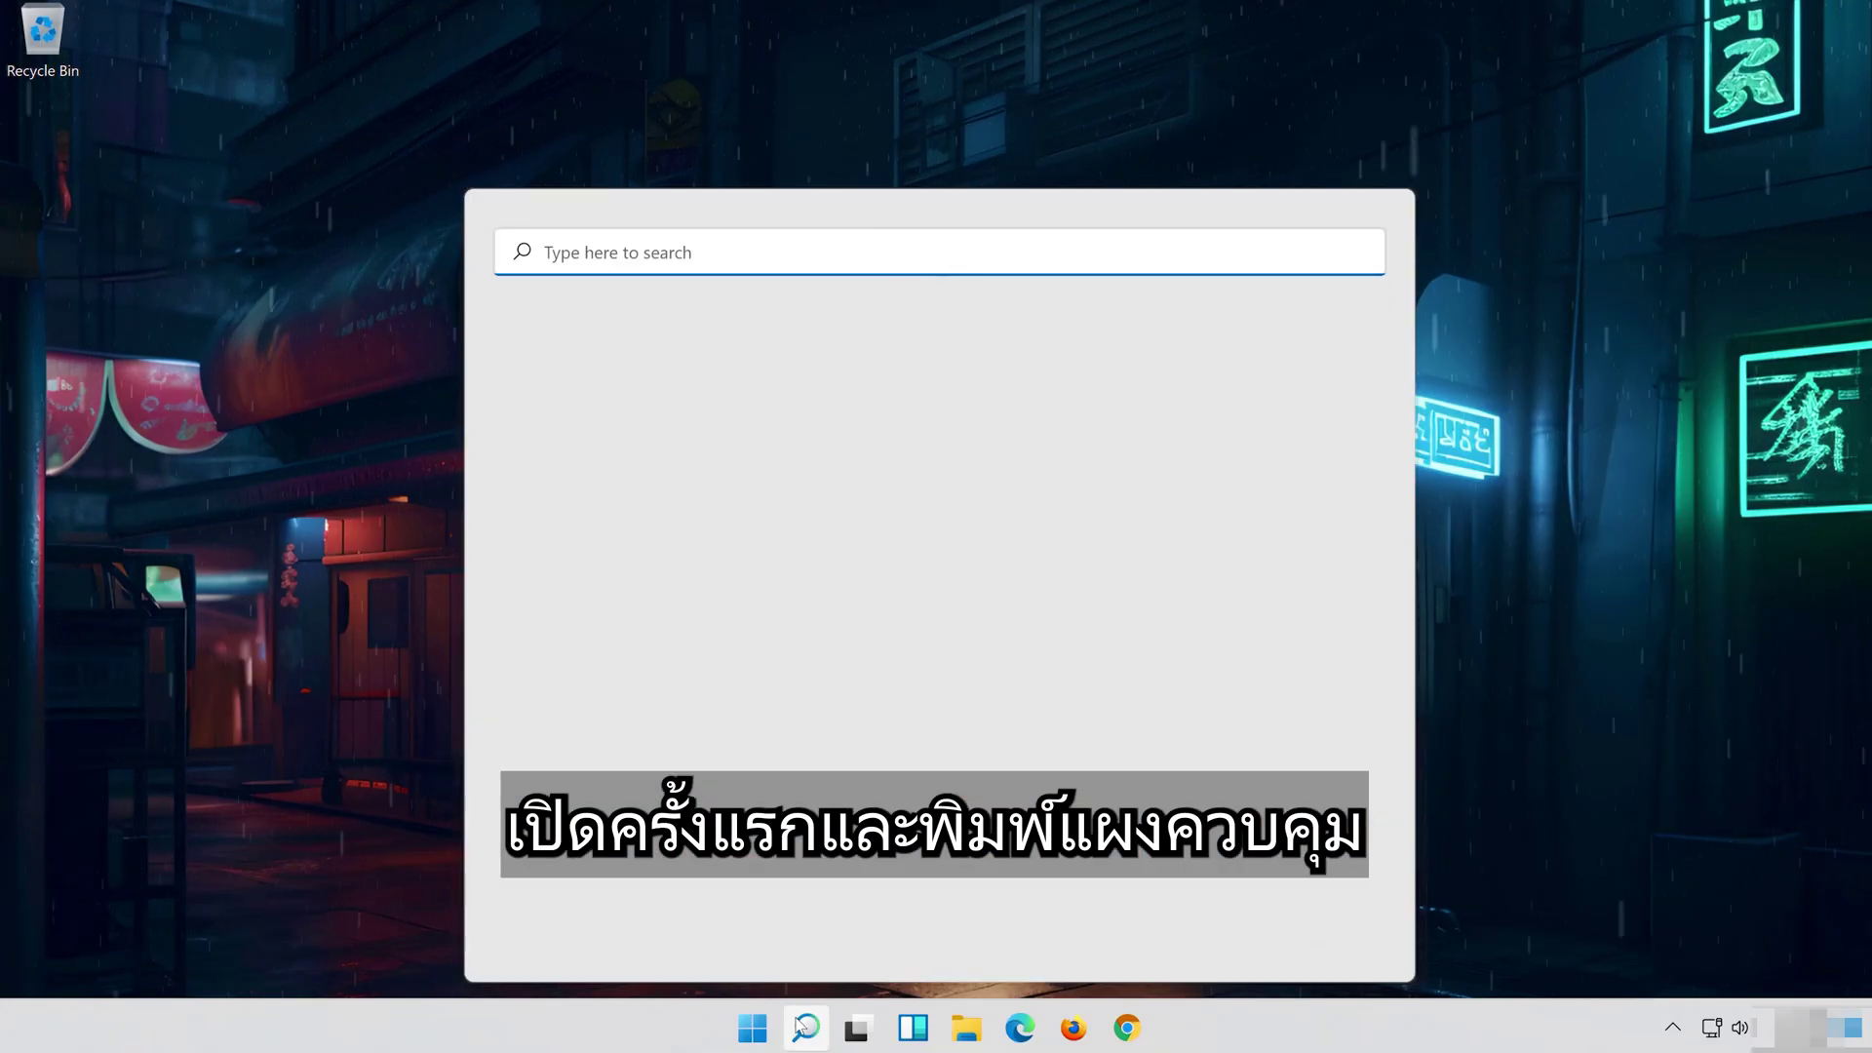
{"action": "type", "text": "con"}
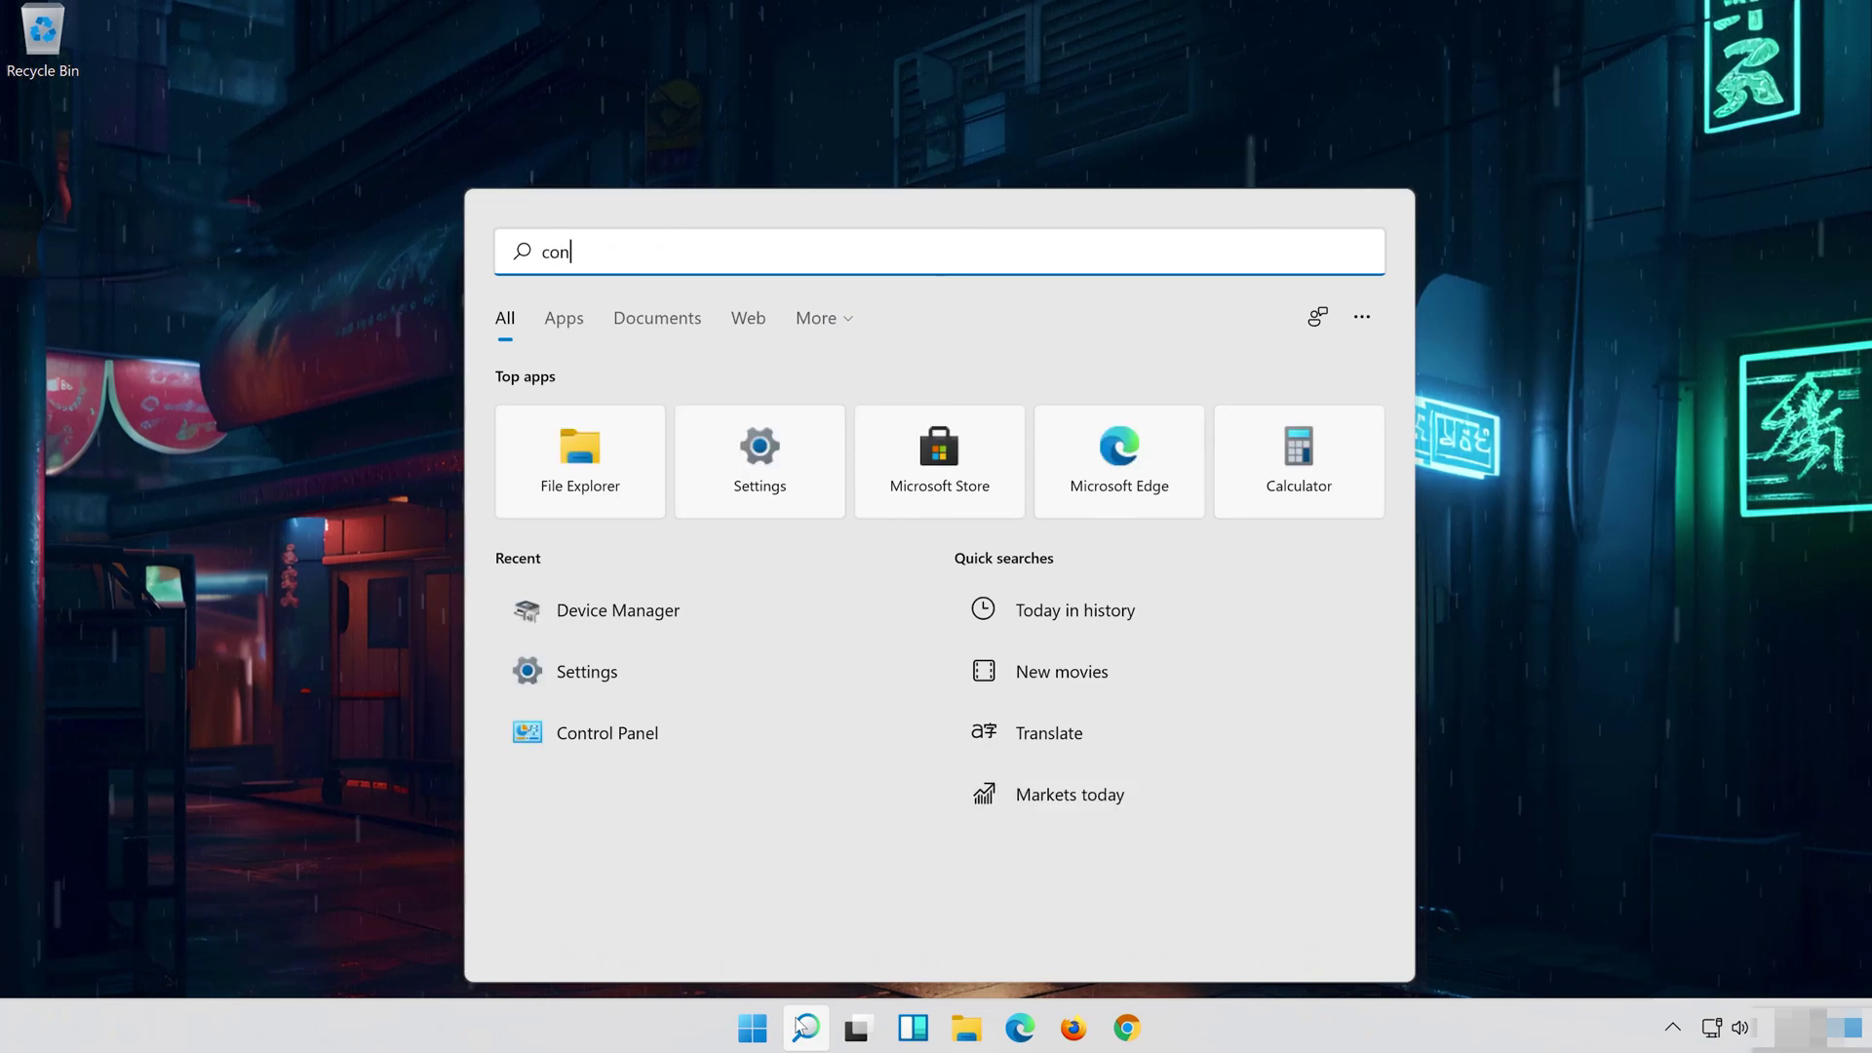
{"action": "type", "text": "trol panel"}
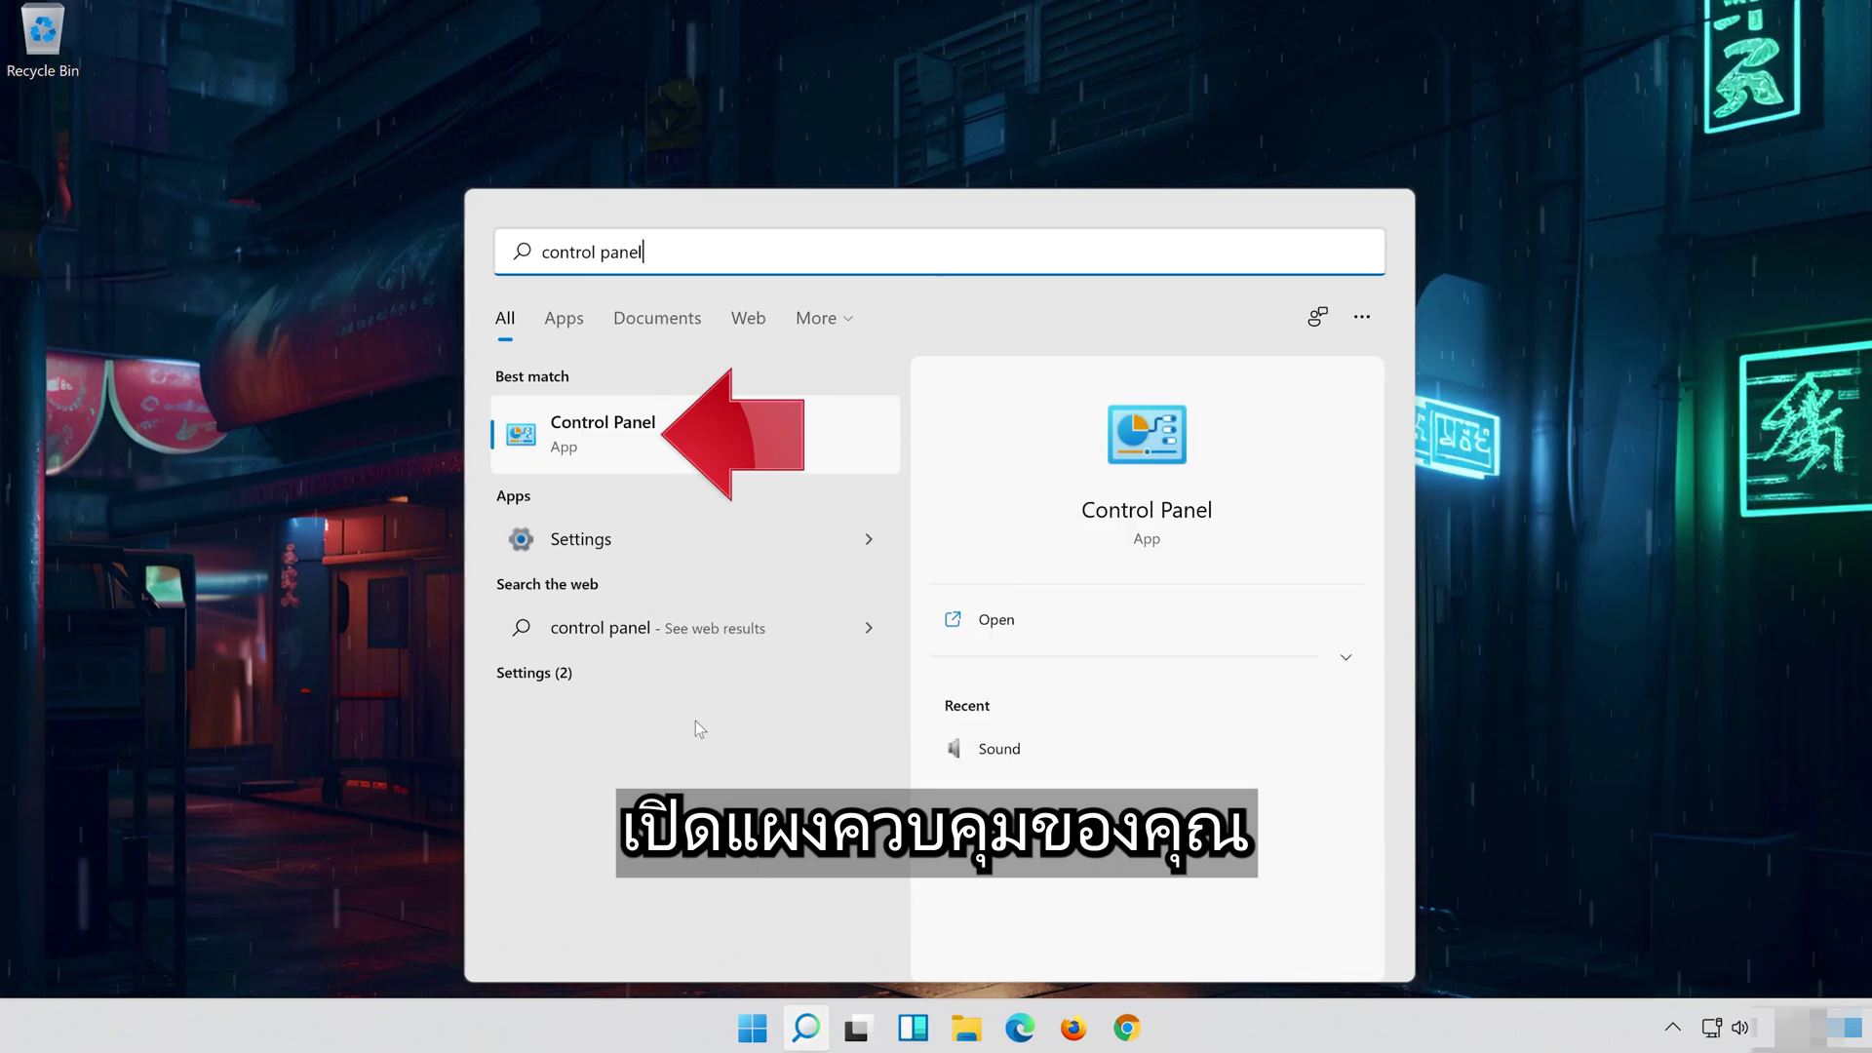
{"action": "left_click", "coordinate": [686, 465]}
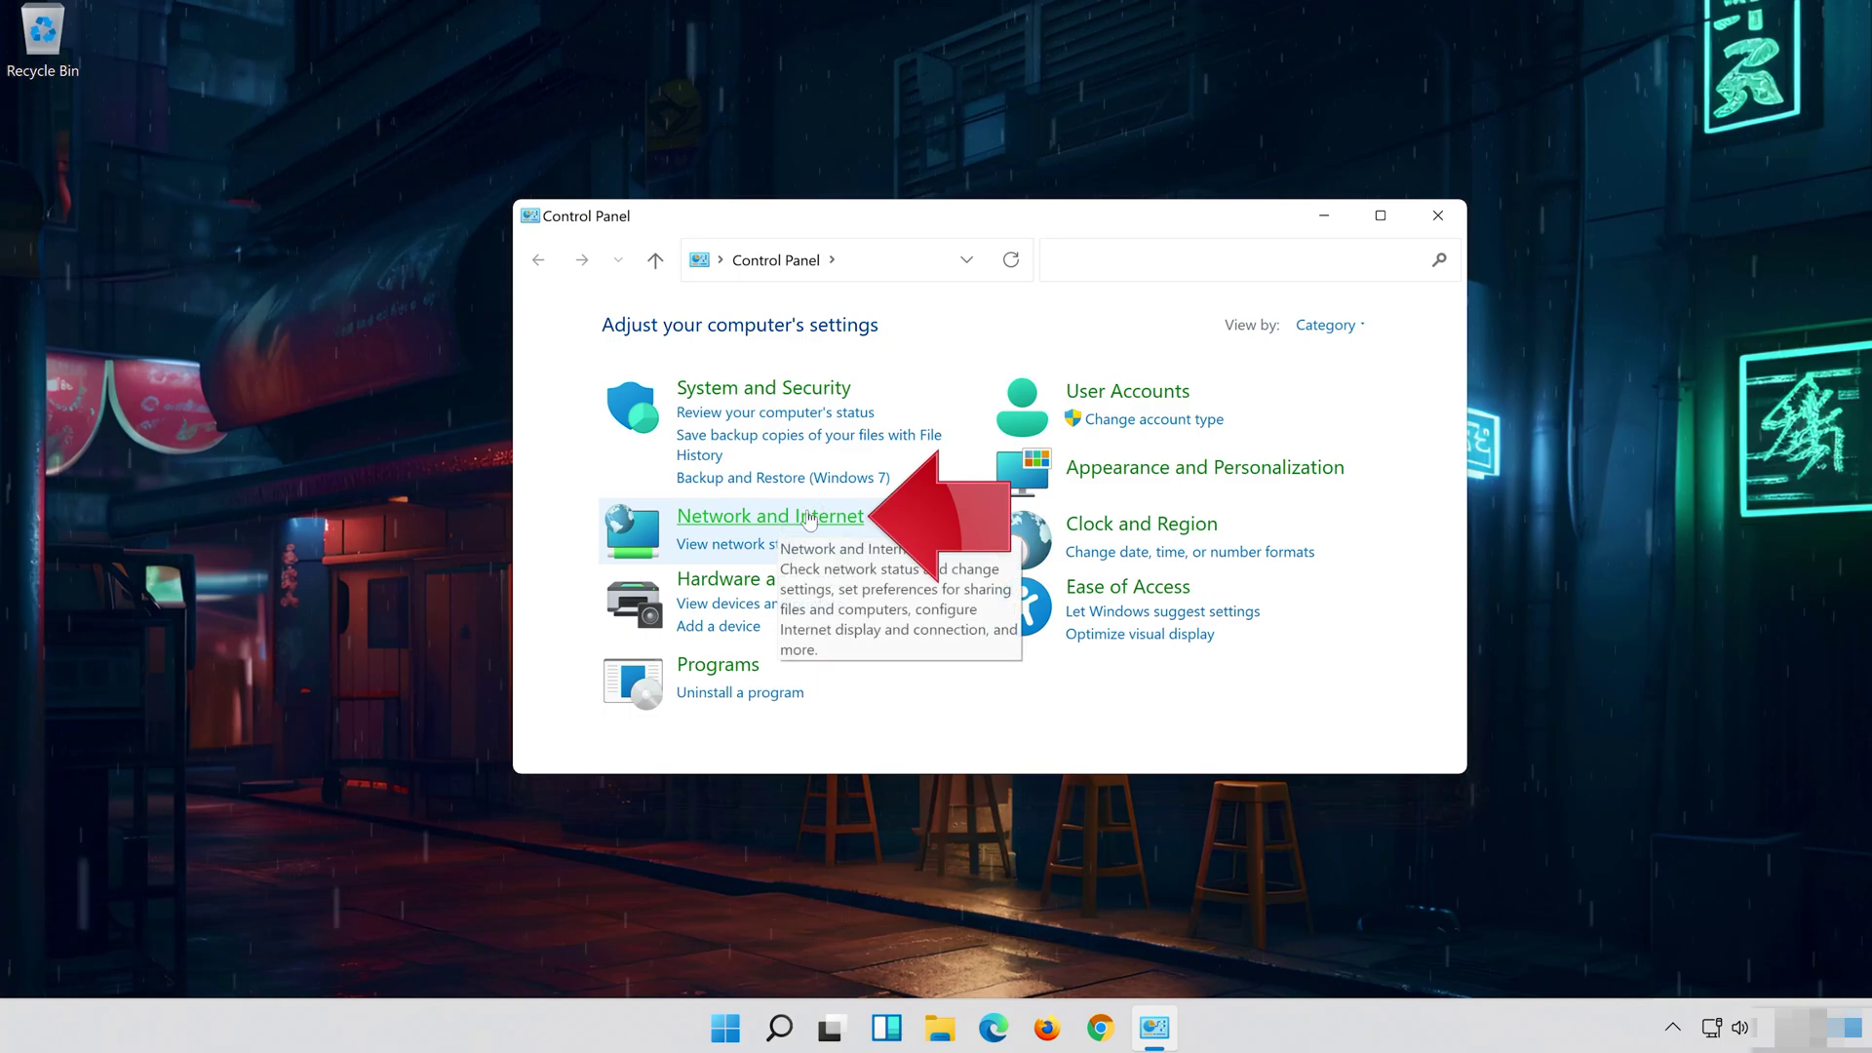
{"action": "left_click", "coordinate": [809, 516]}
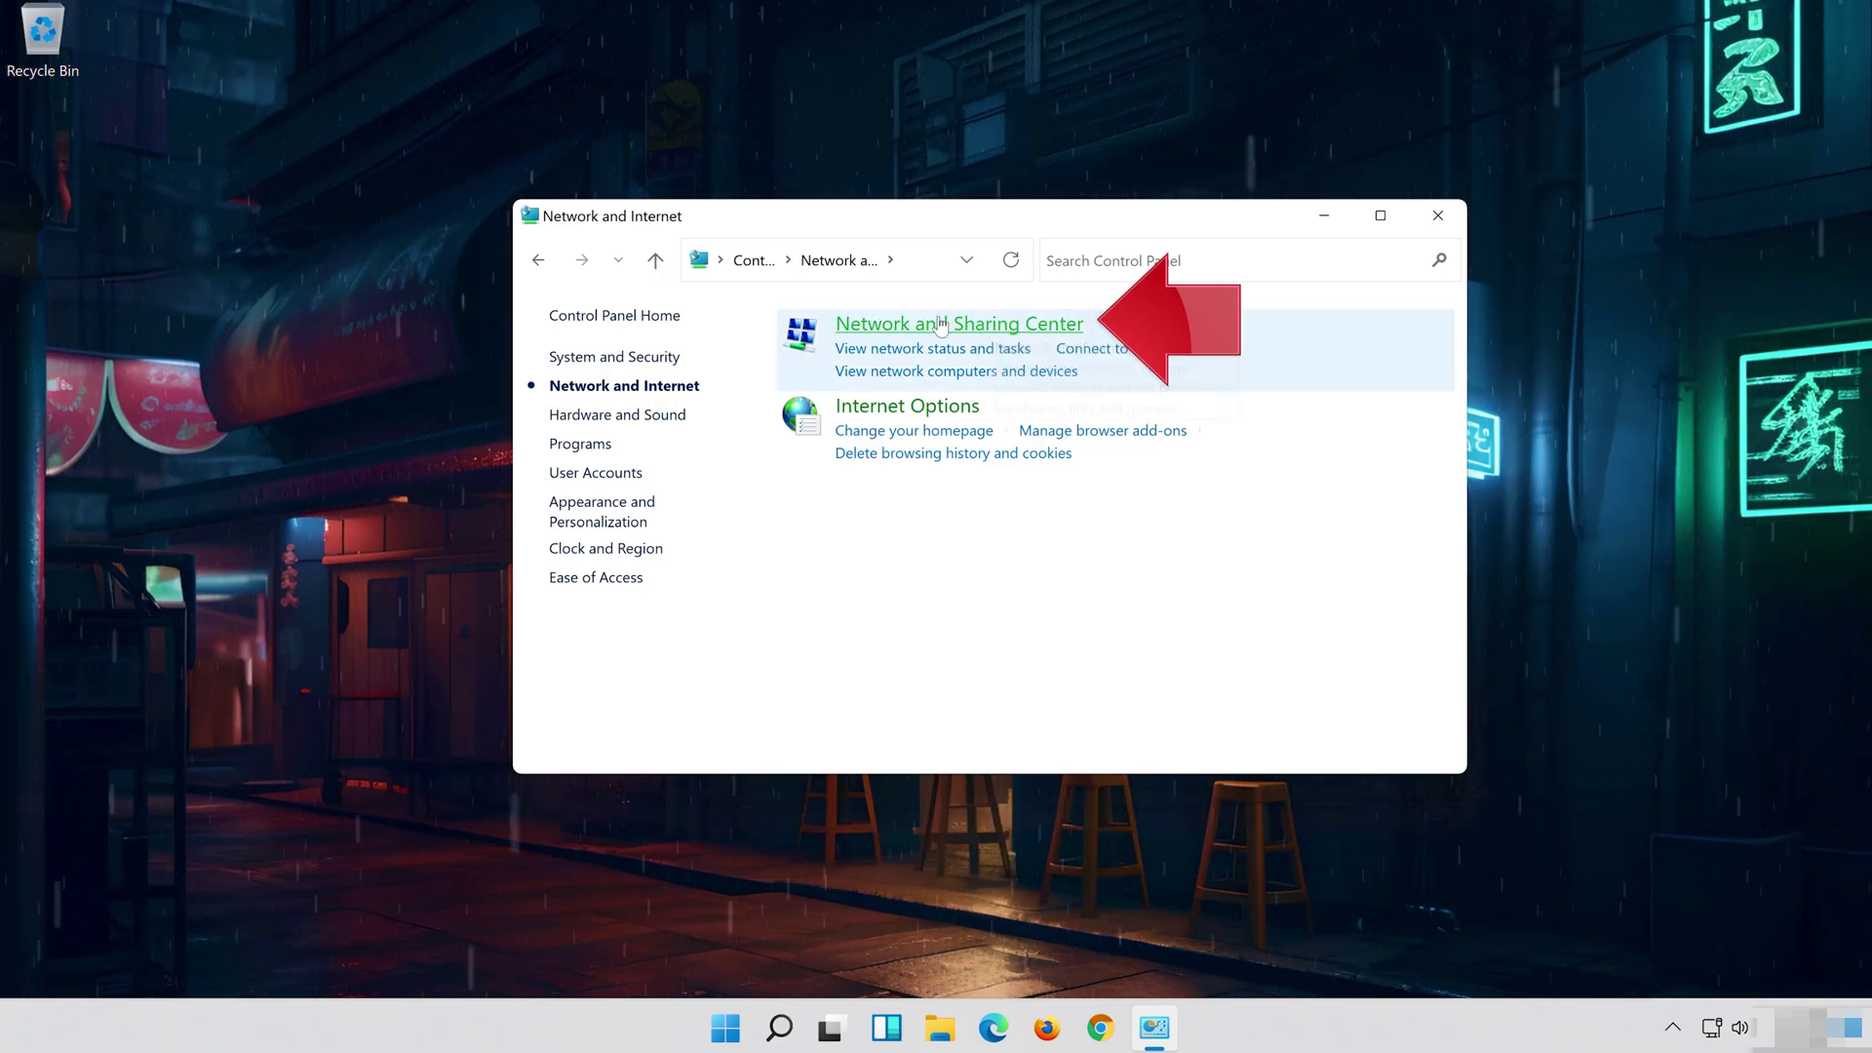
{"action": "left_click", "coordinate": [910, 324]}
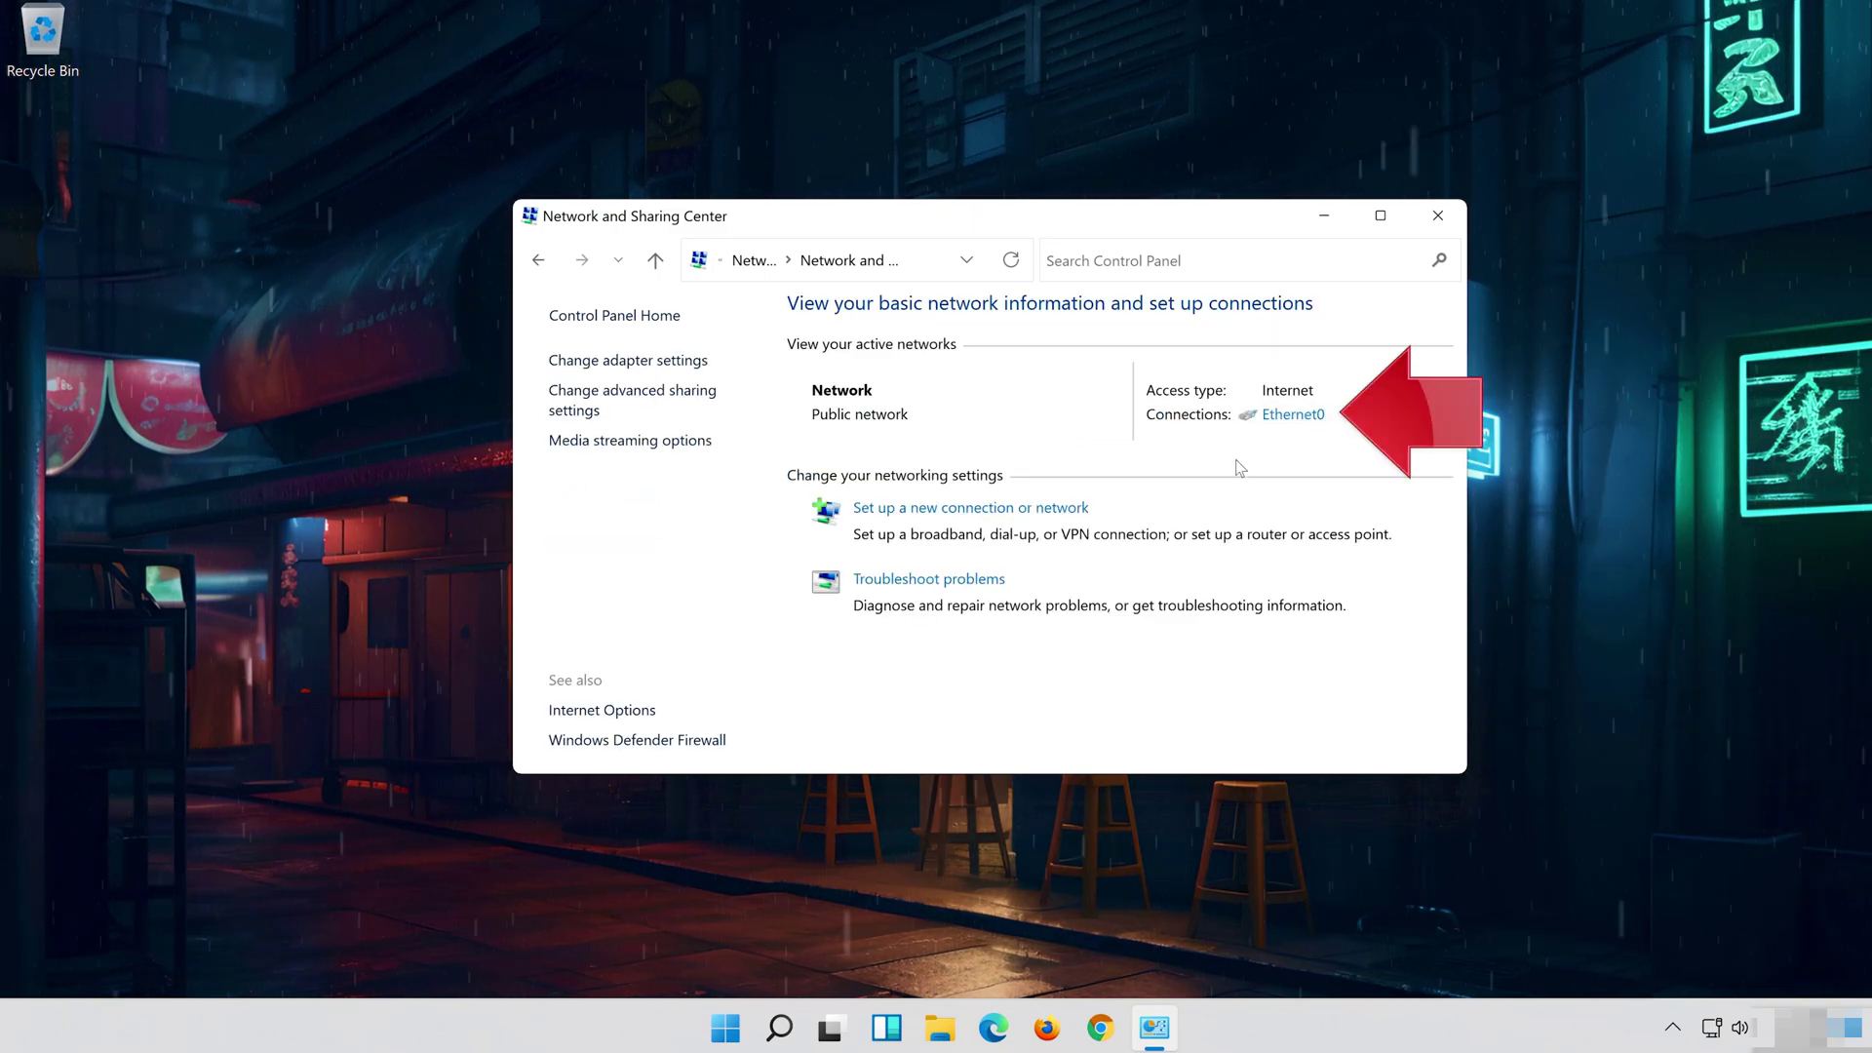
Open the Internet Protocol Version 4 (TCP/IPv4) properties of the Ethernet0 connection
{"action": "left_click", "coordinate": [1285, 419]}
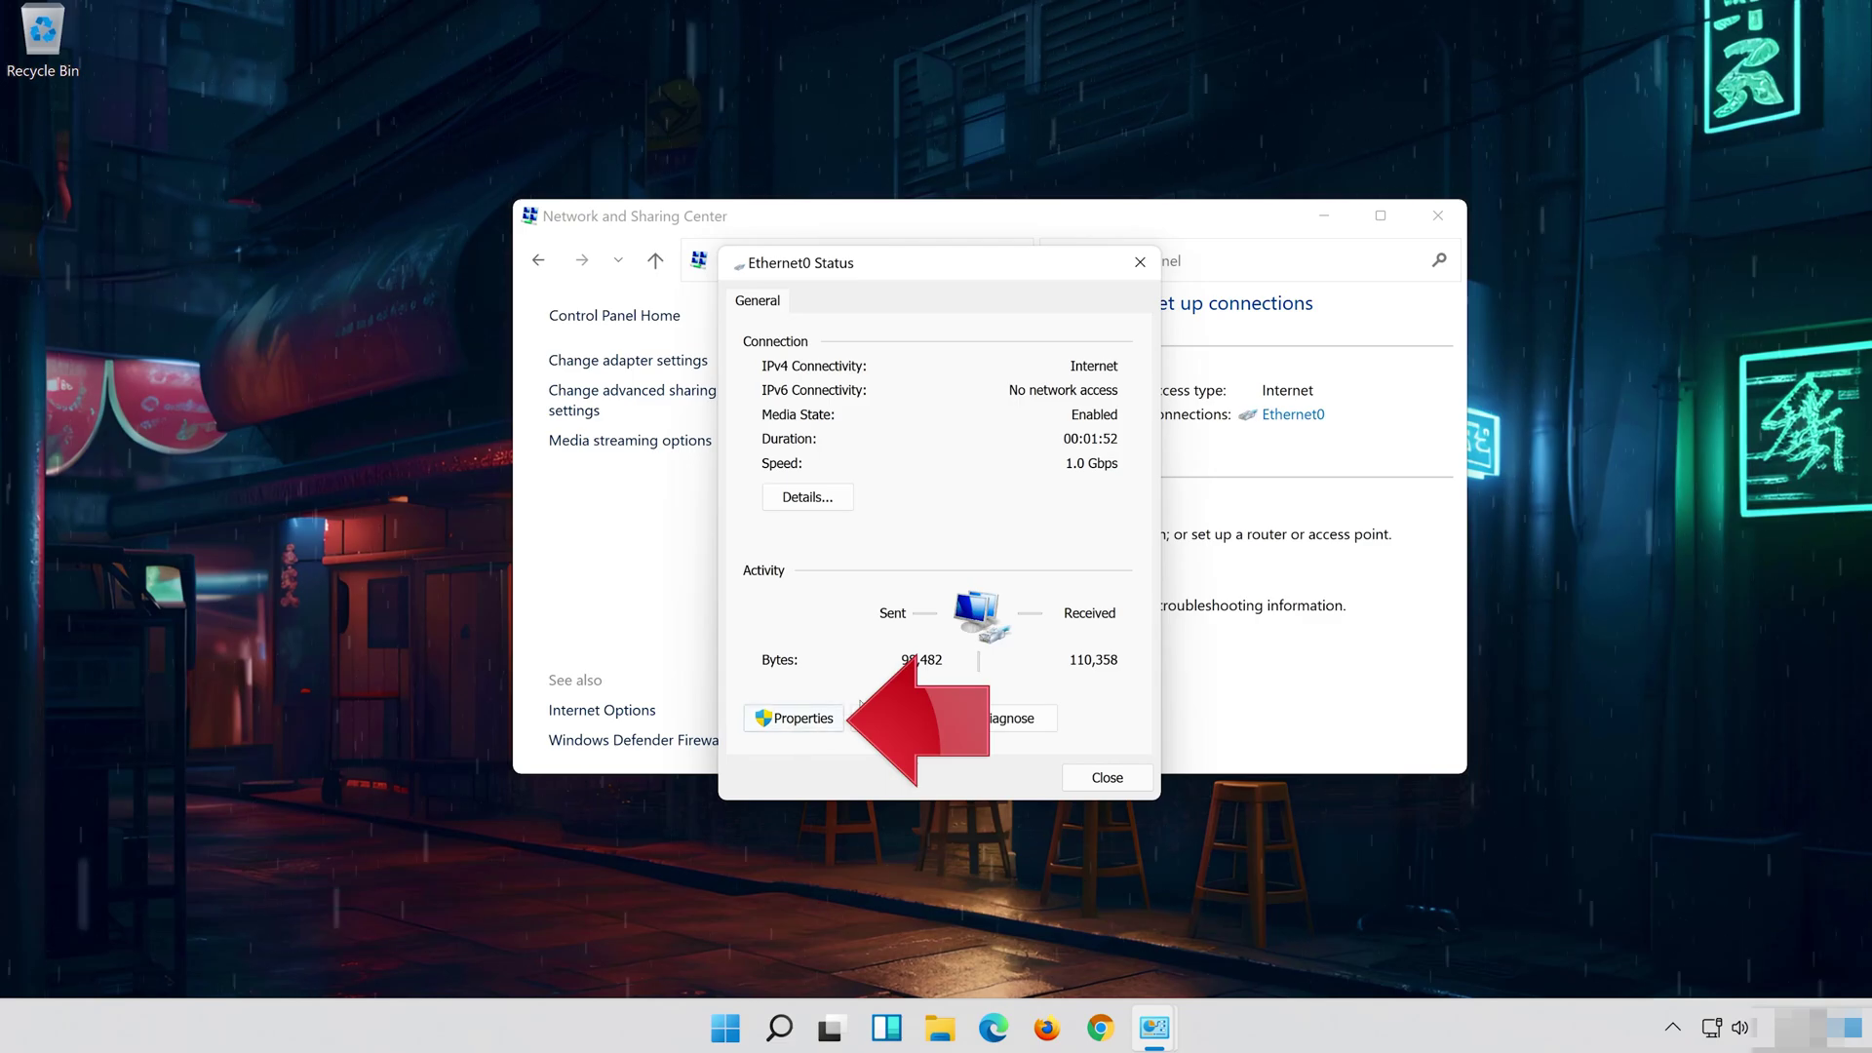
{"action": "left_click", "coordinate": [798, 722]}
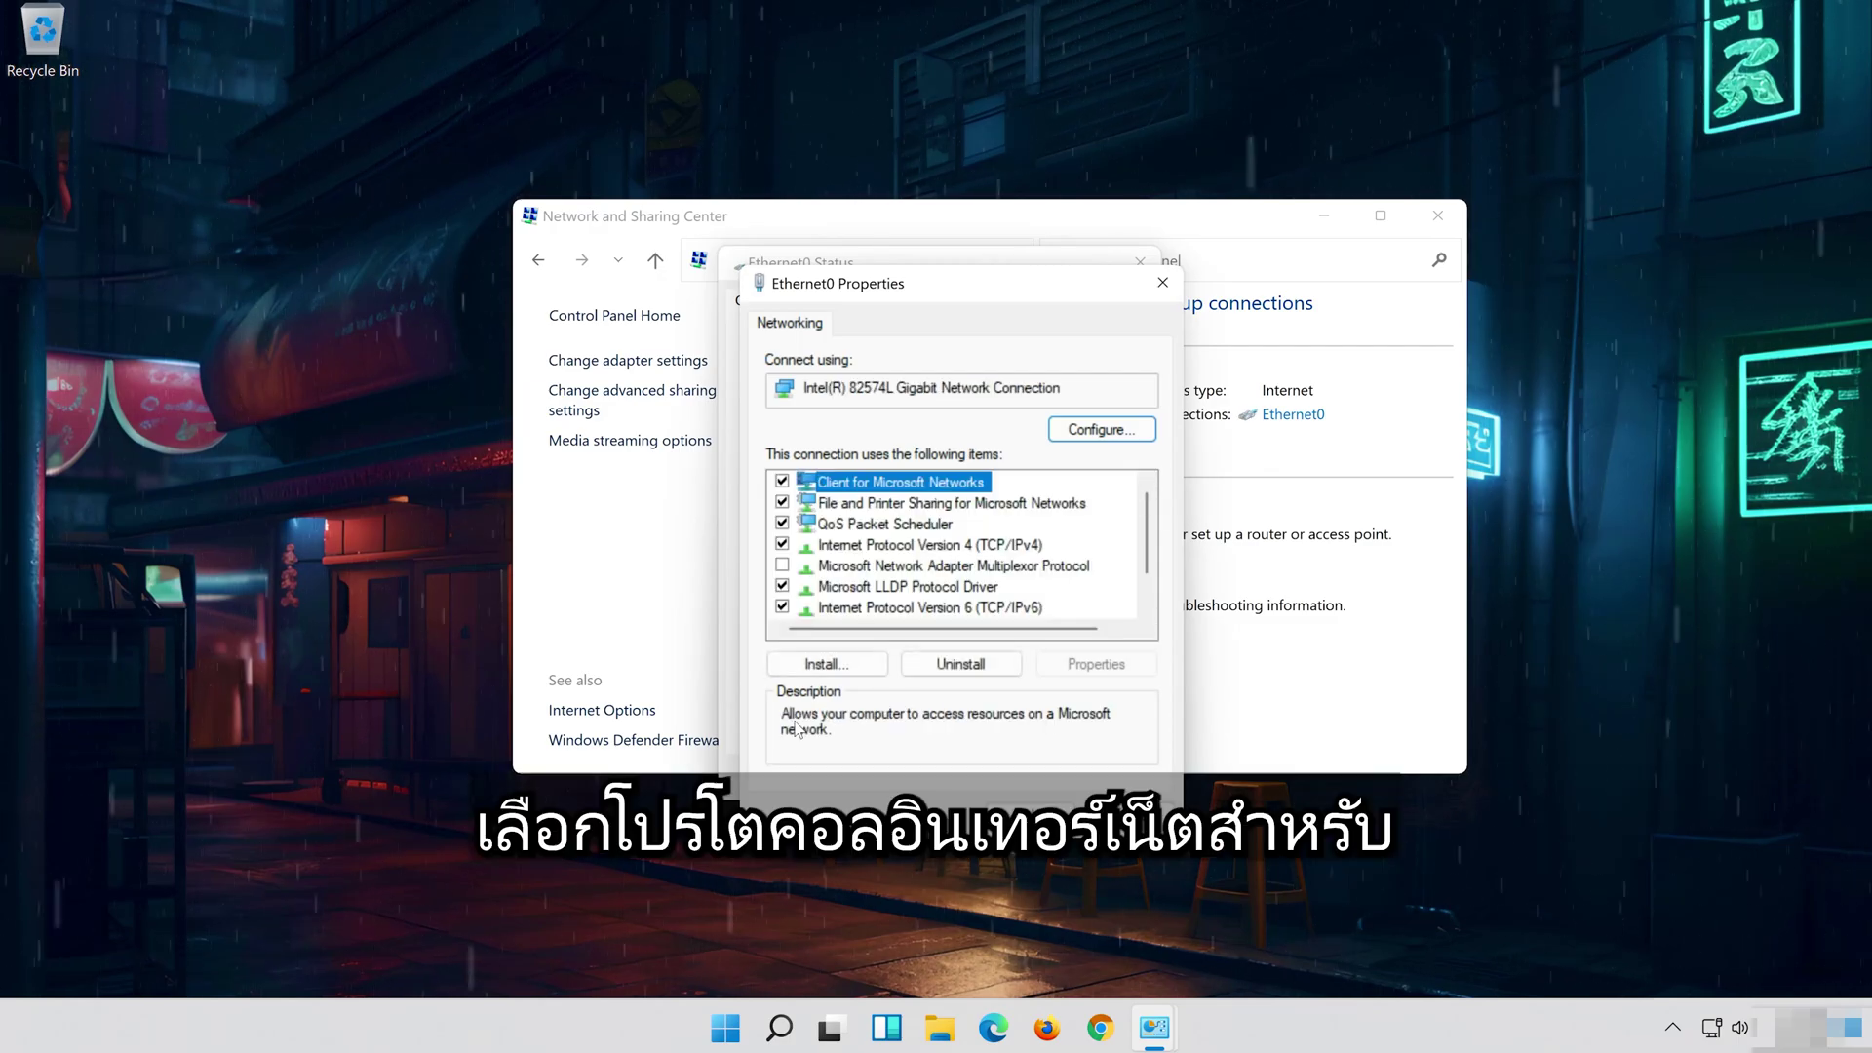
{"action": "left_click", "coordinate": [812, 547]}
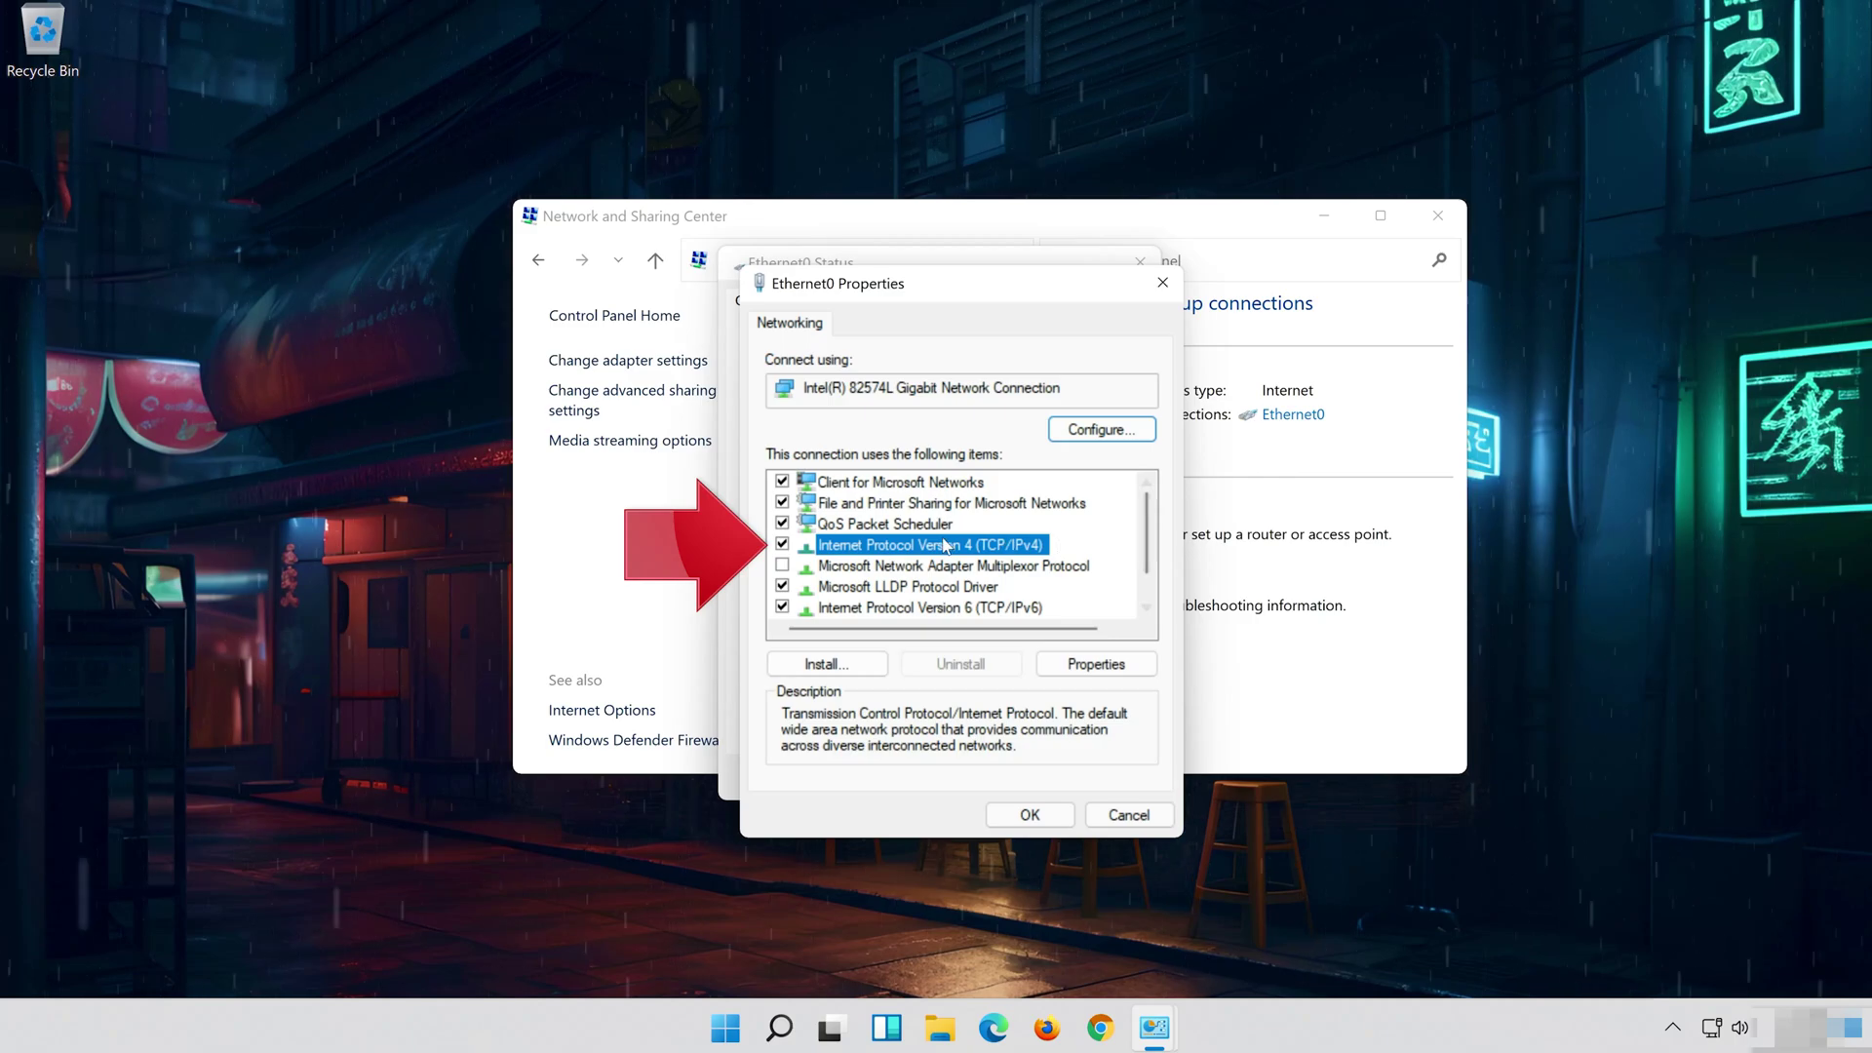
{"action": "left_click", "coordinate": [1096, 669]}
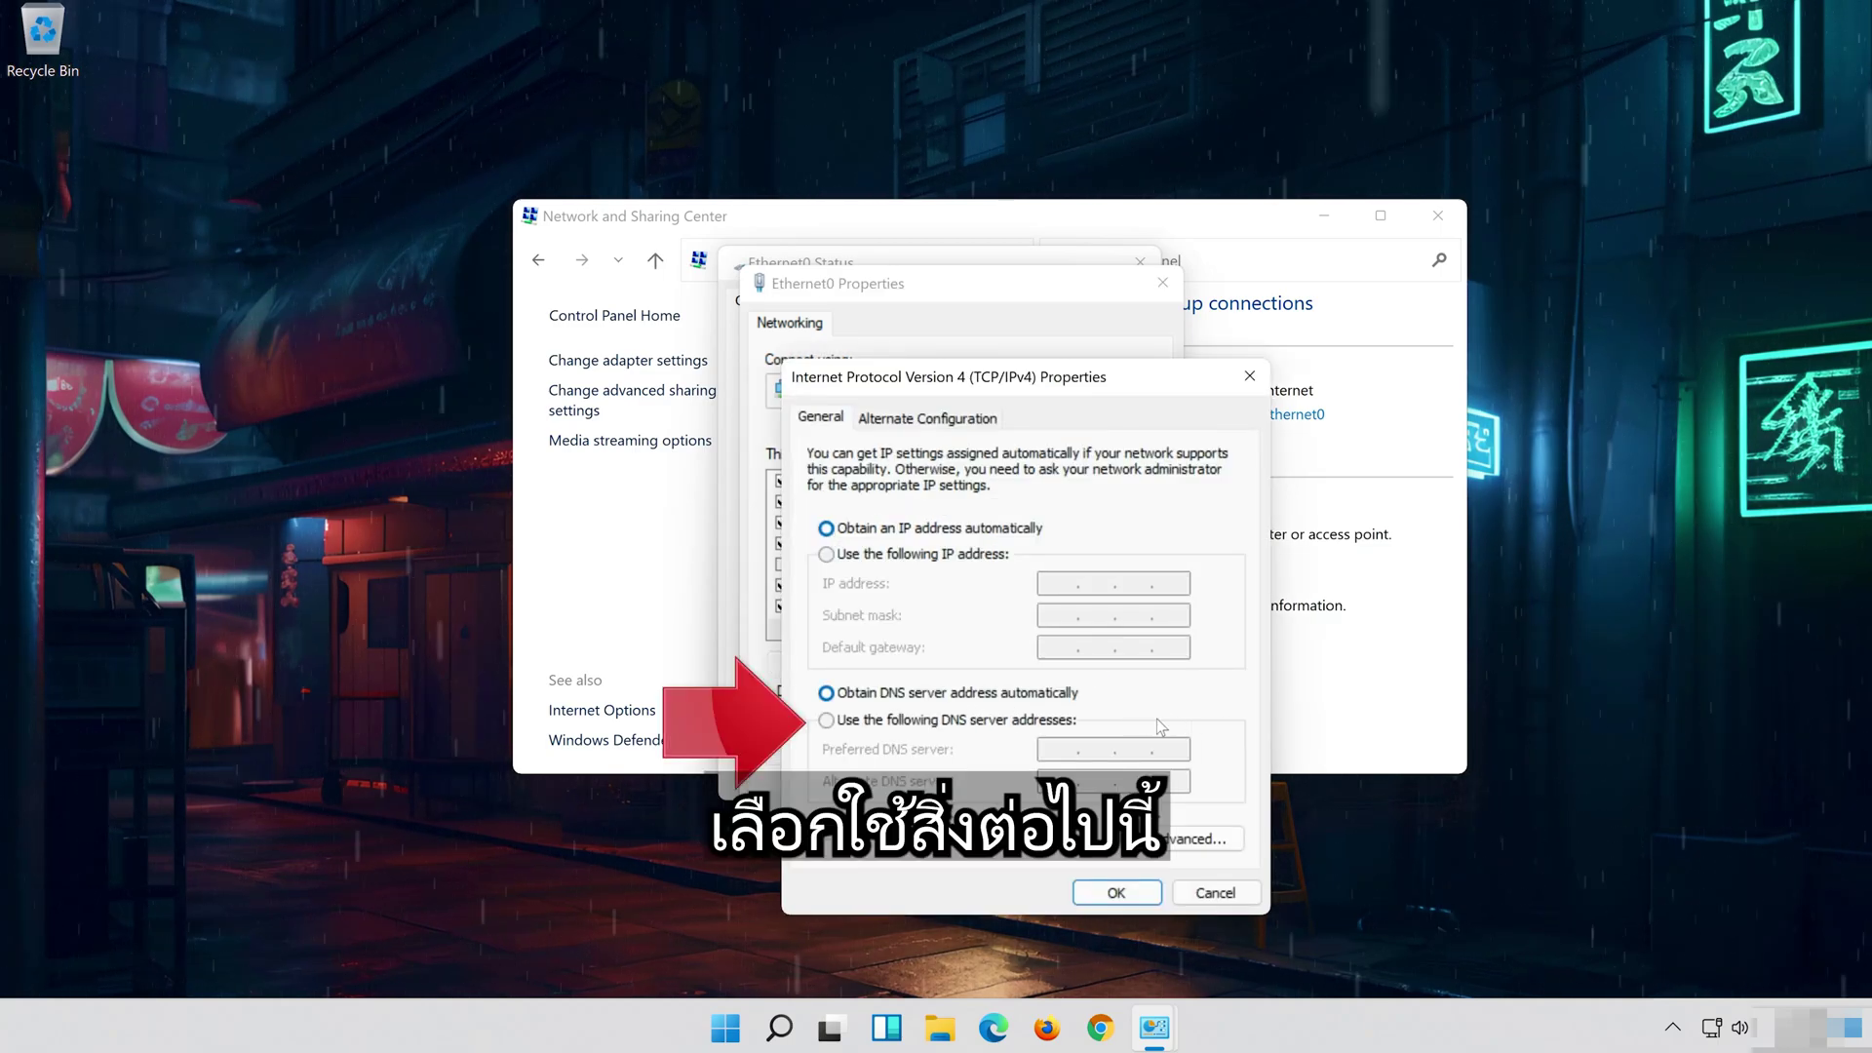
Use manual DNS server addresses with 8.8.8.8 as preferred and 8.8.4.4 as alternate, and accept the IPv4 settings
{"action": "left_click", "coordinate": [827, 721]}
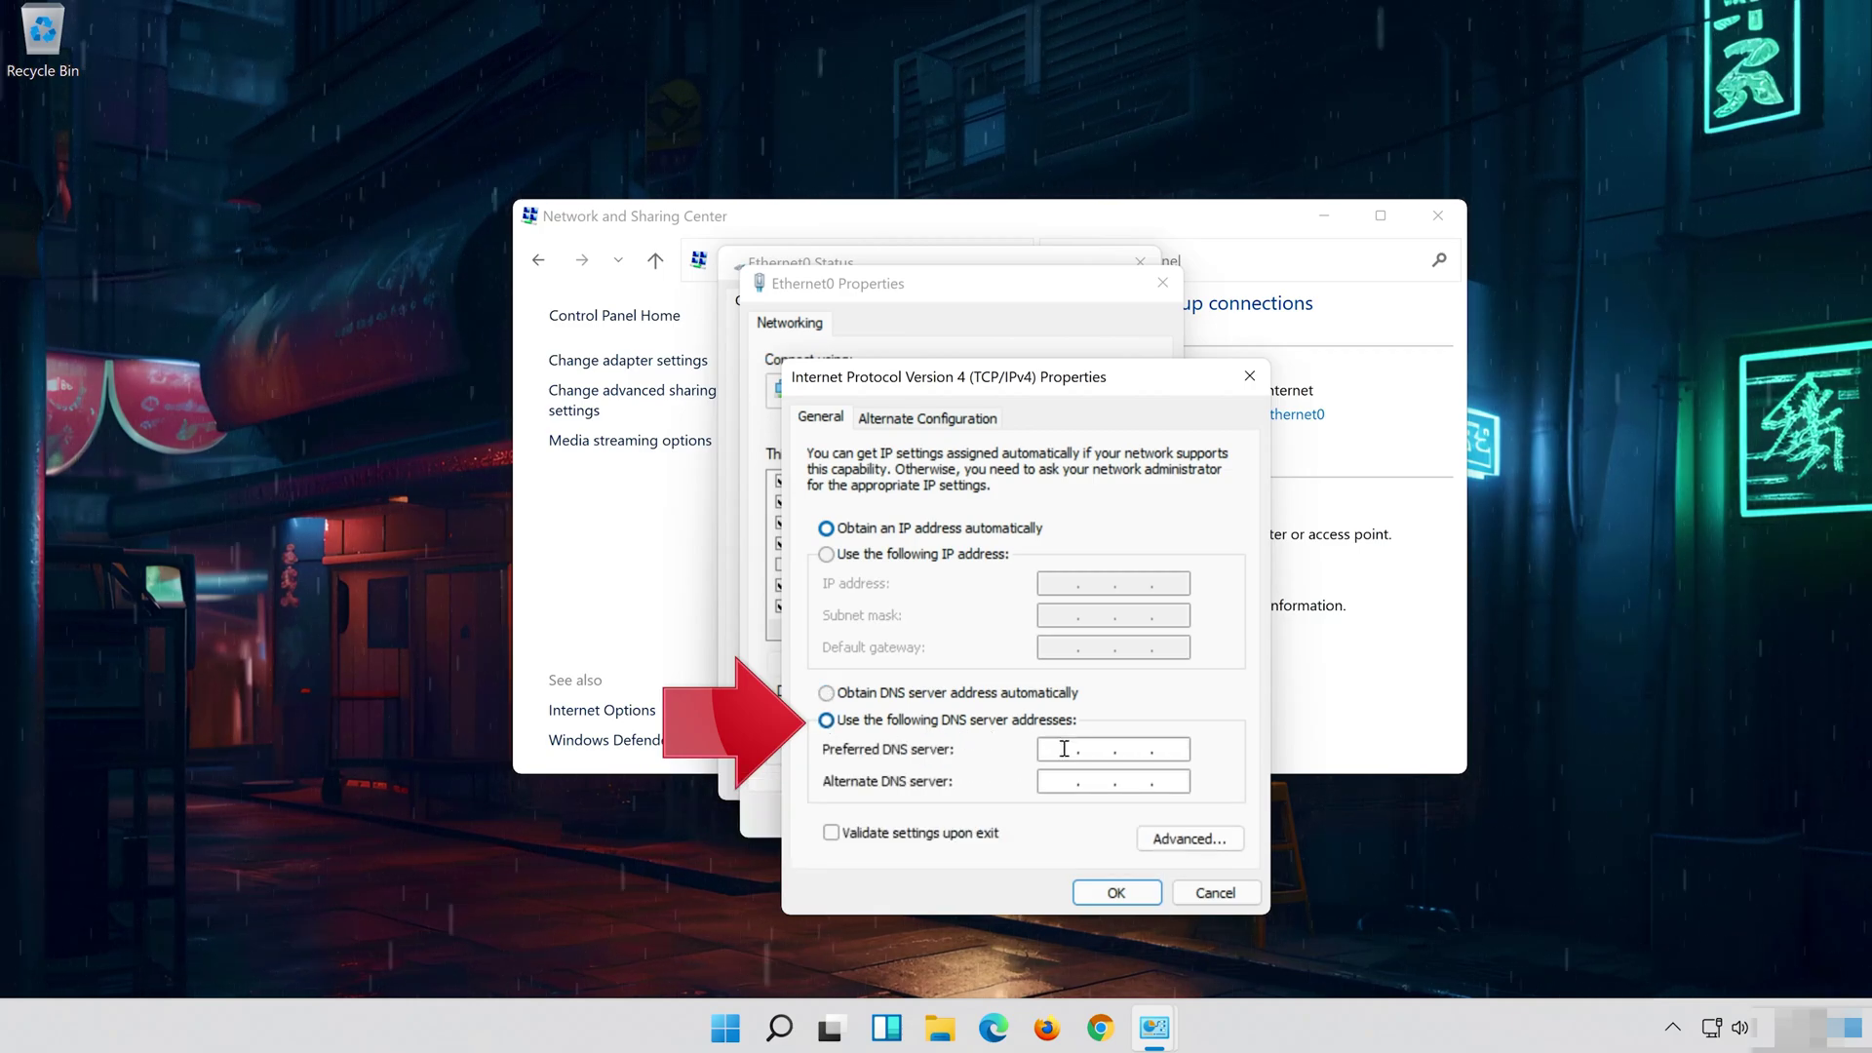
{"action": "type", "text": "8.8.8"}
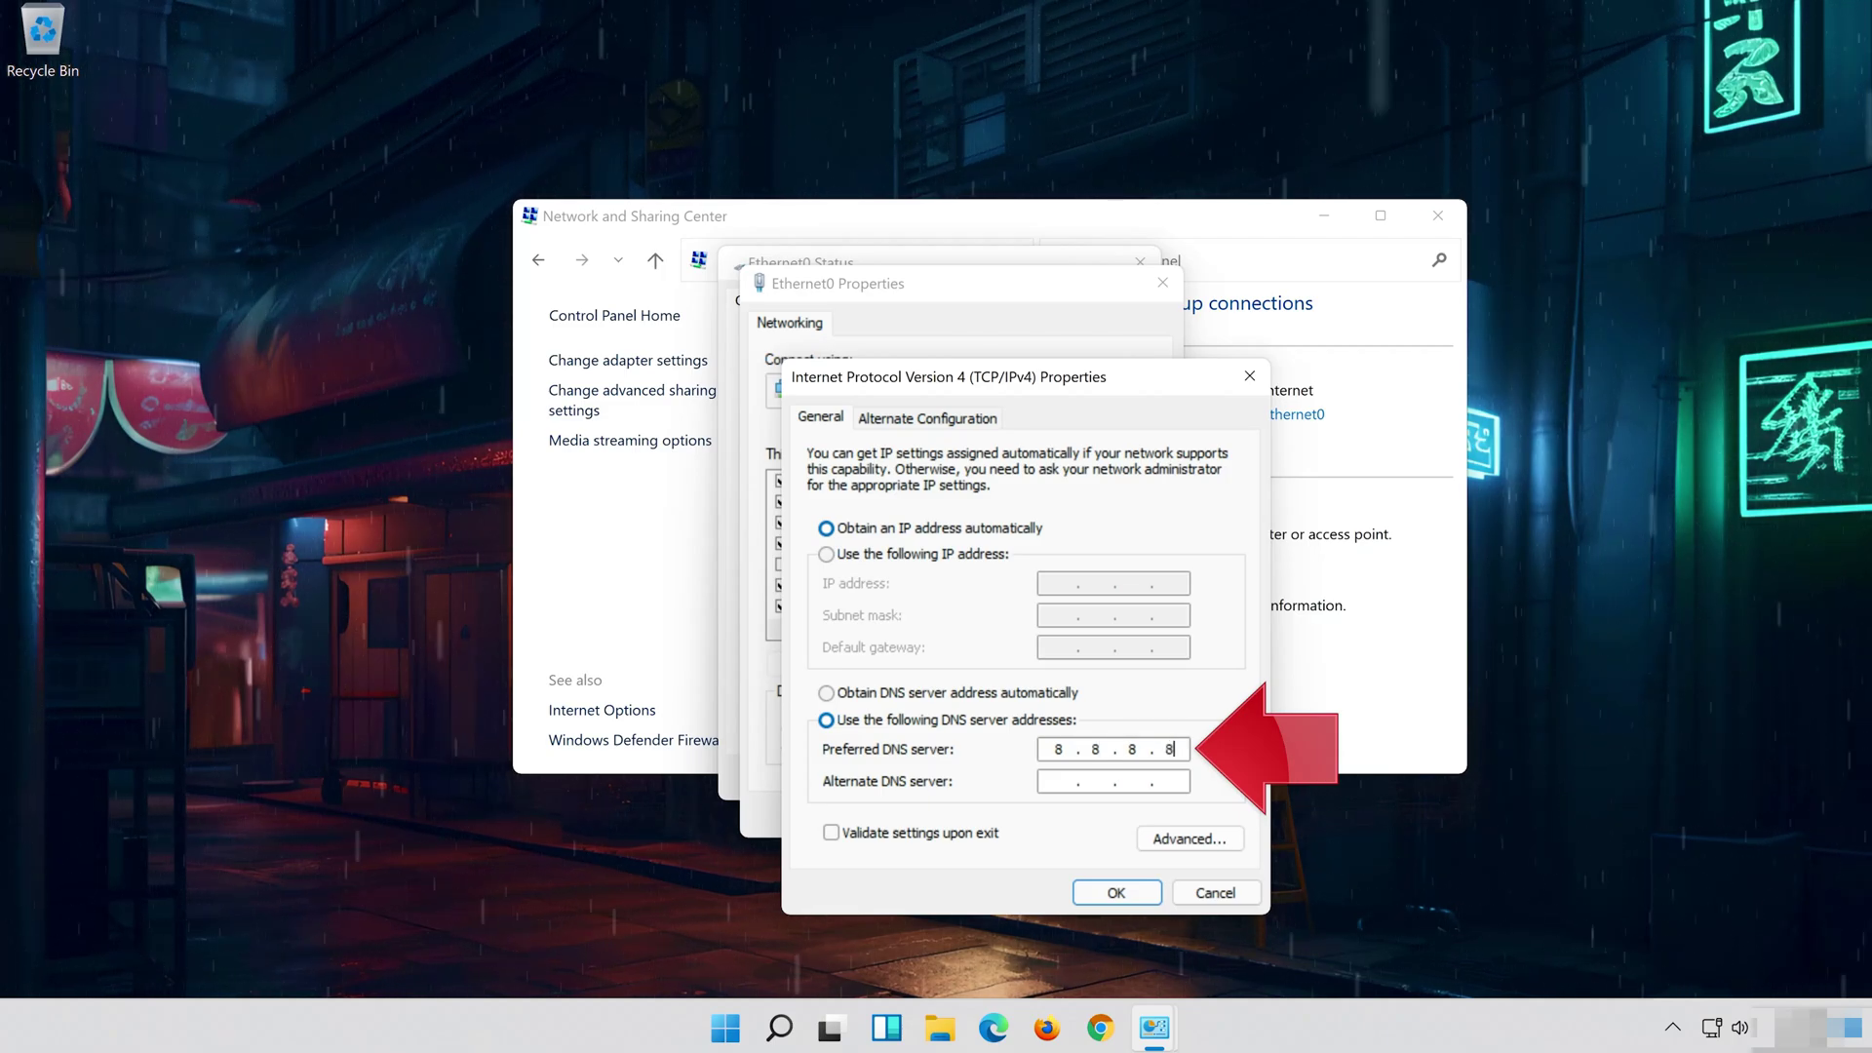
{"action": "left_click", "coordinate": [1058, 781]}
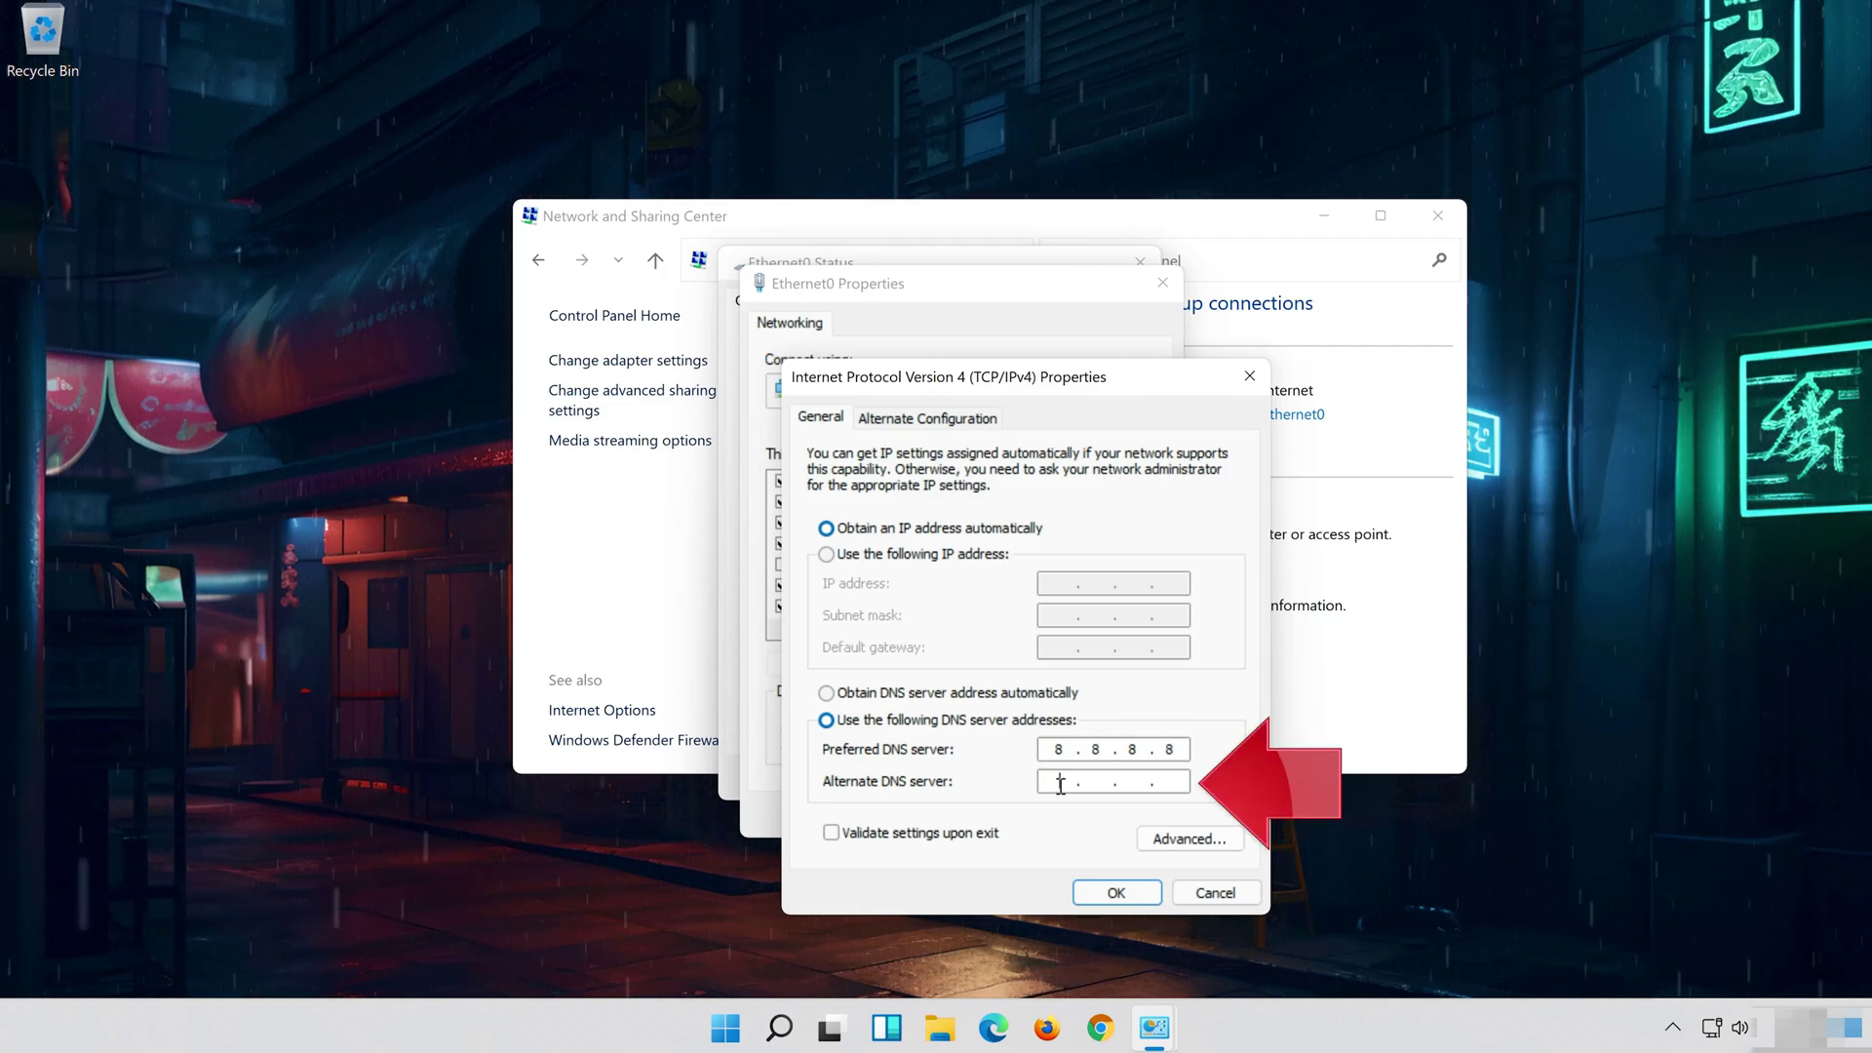
{"action": "type", "text": "8.8"}
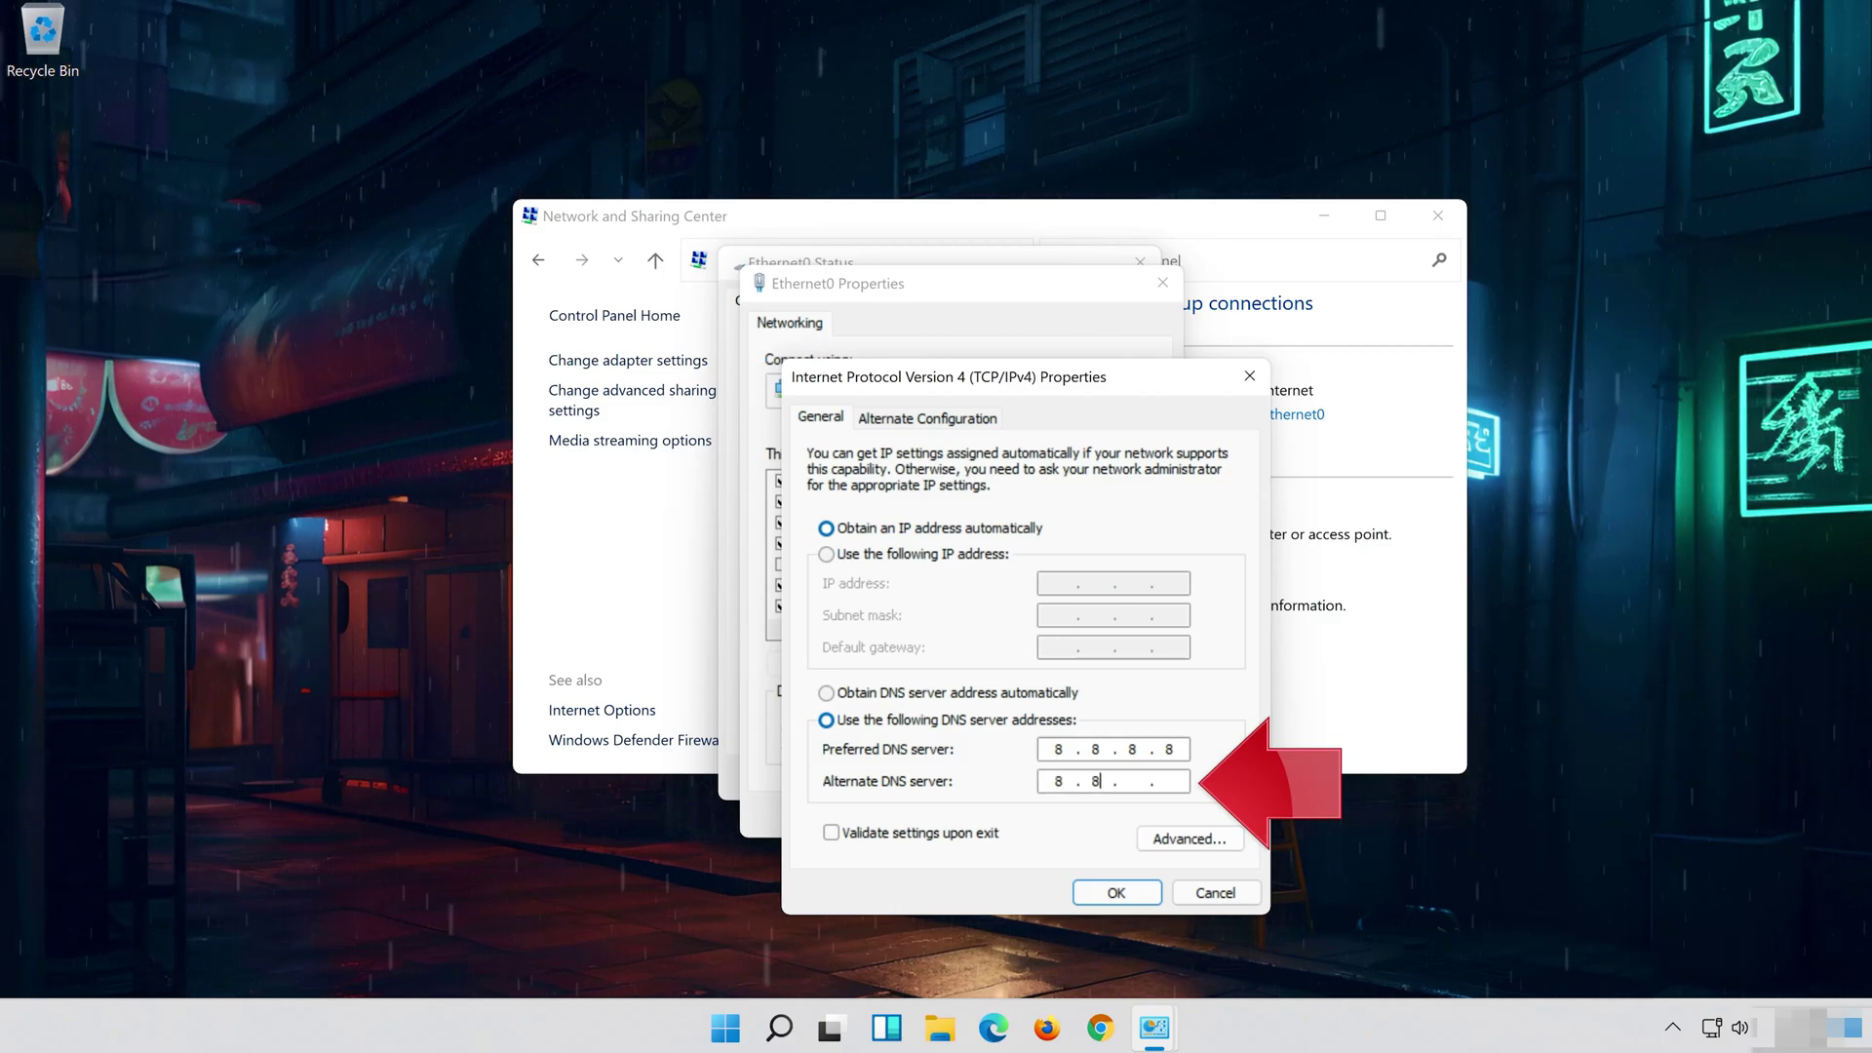
{"action": "type", "text": ".4.4"}
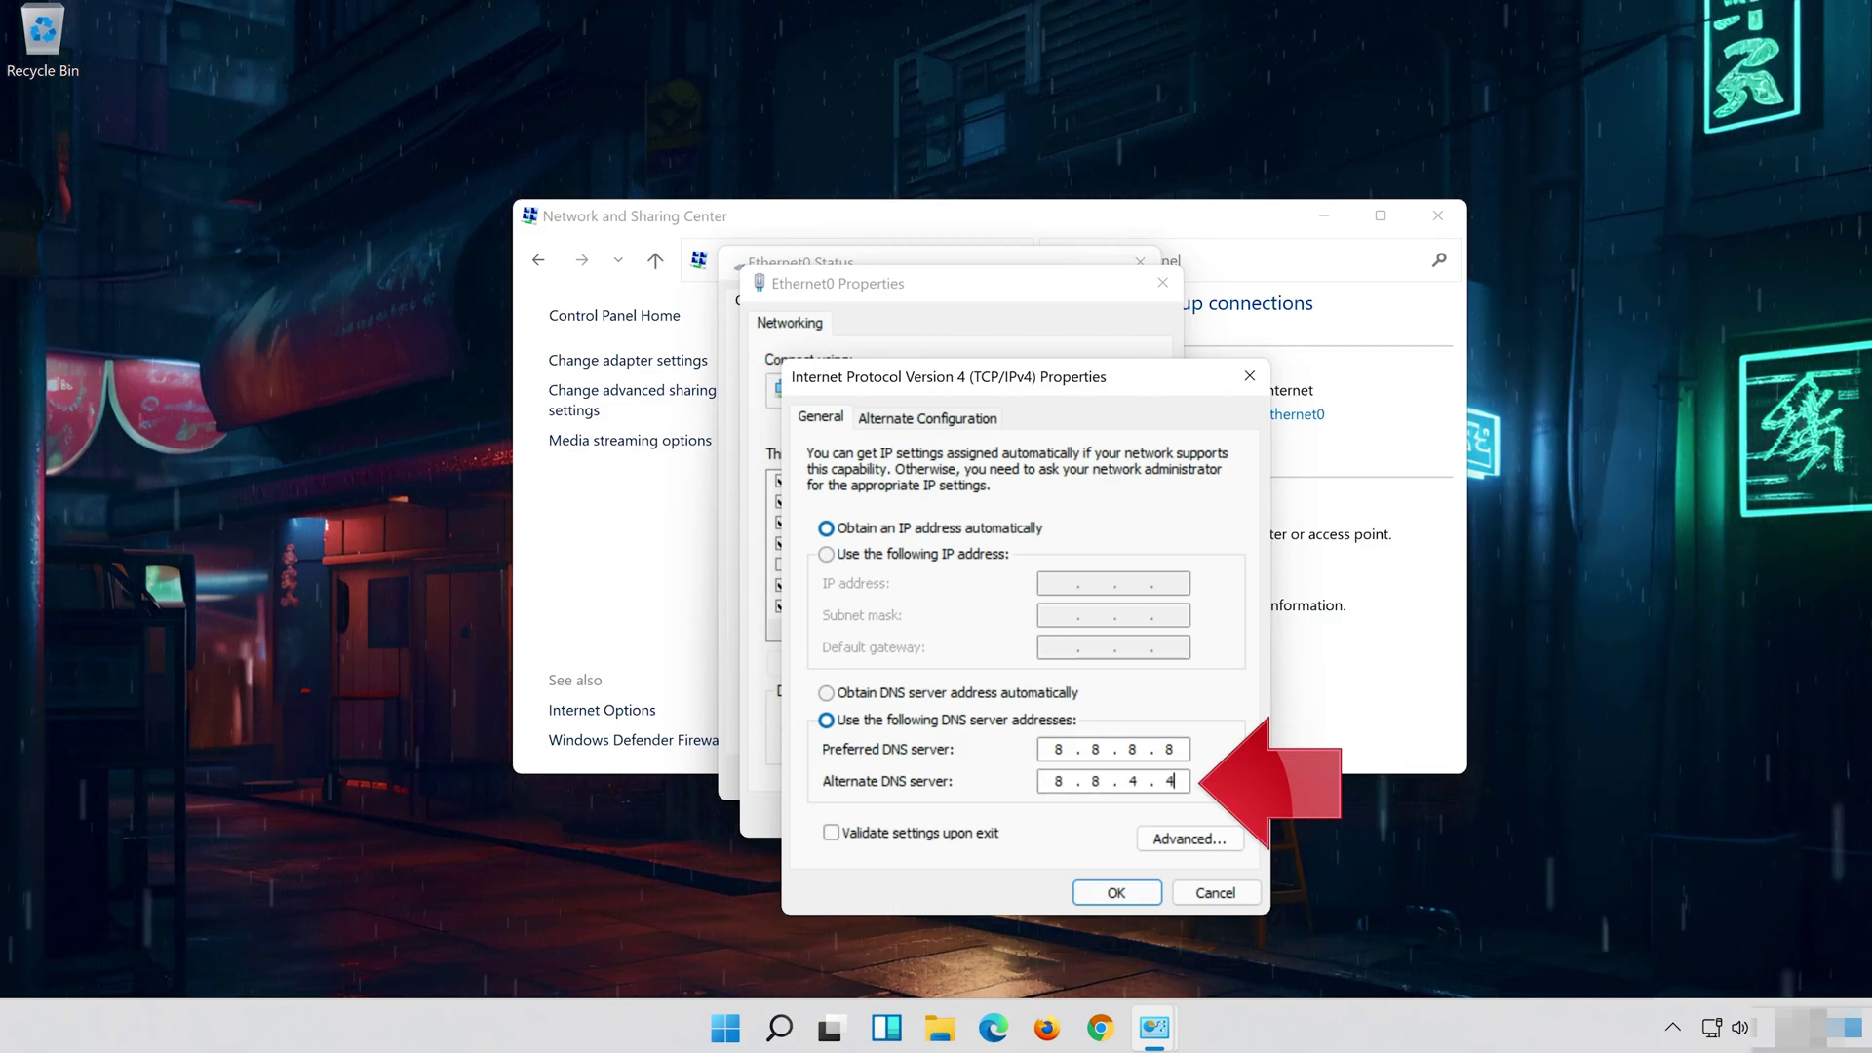
{"action": "left_click", "coordinate": [1119, 897]}
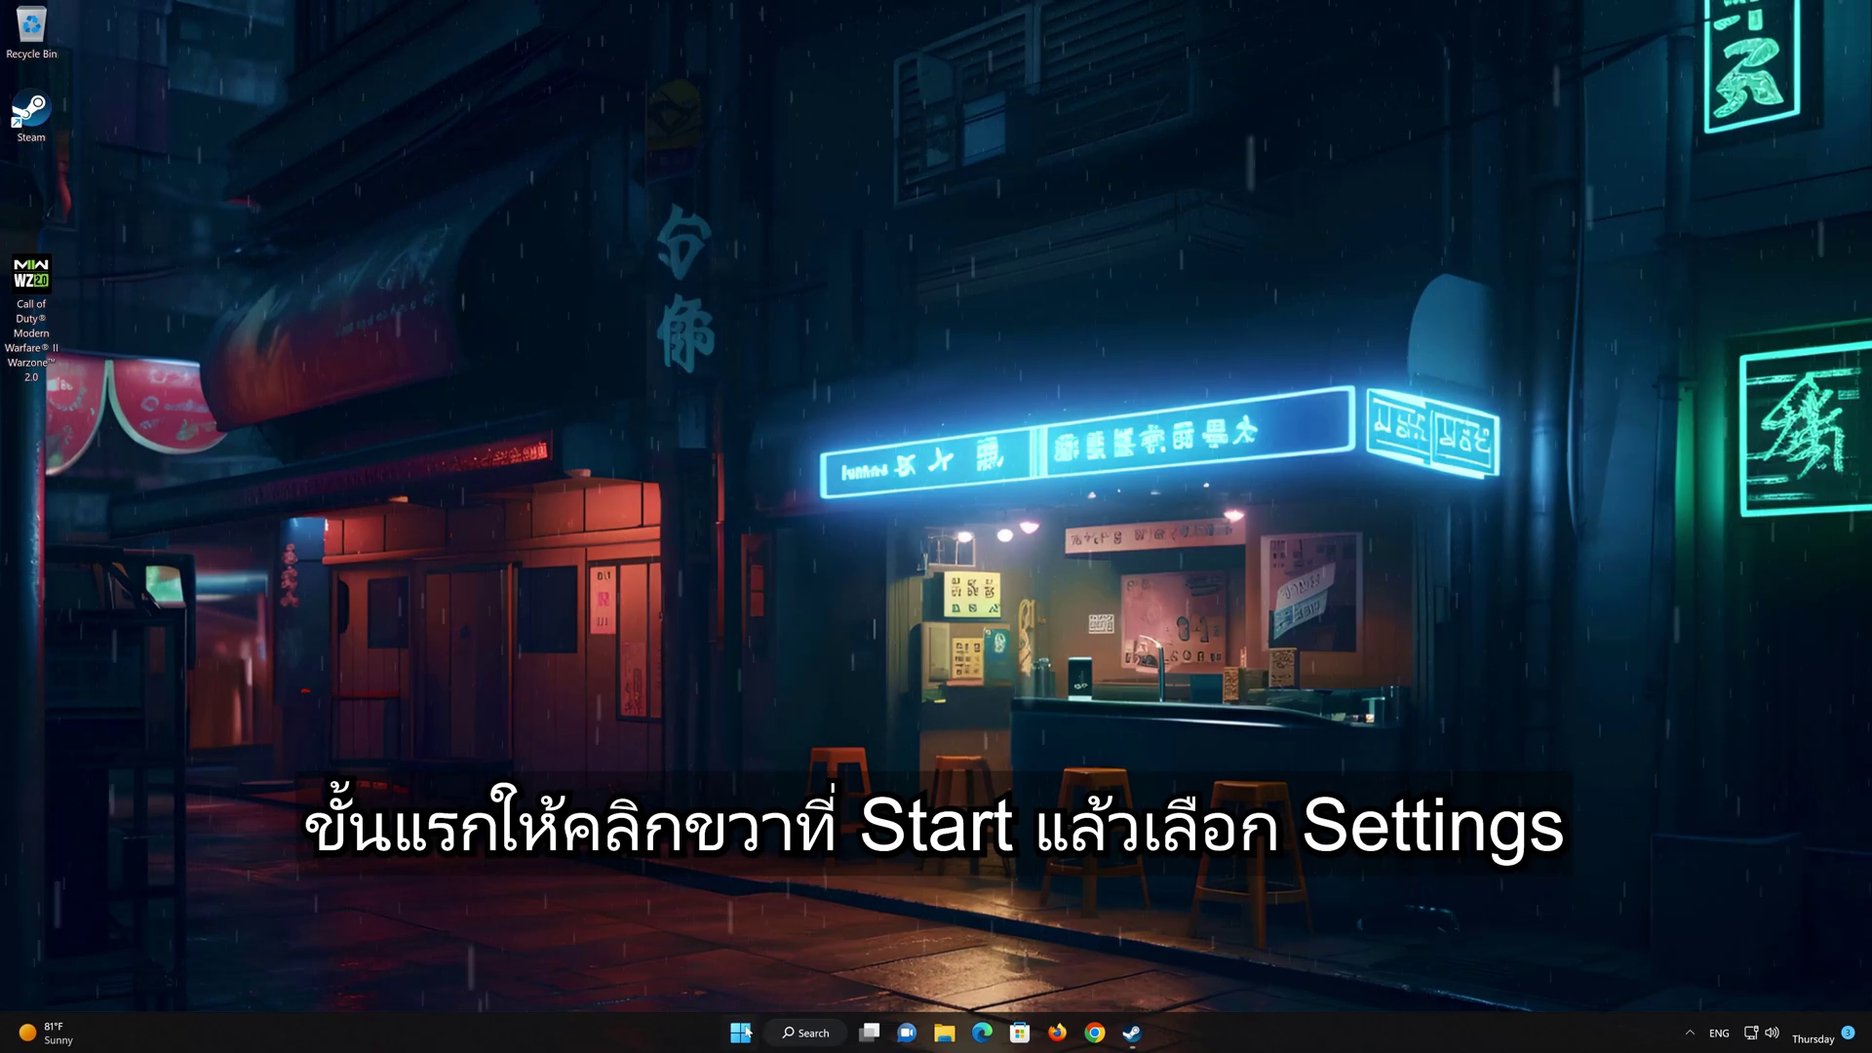
Open the Network reset page in the advanced network settings of Windows Settings
{"action": "right_click", "coordinate": [749, 1025]}
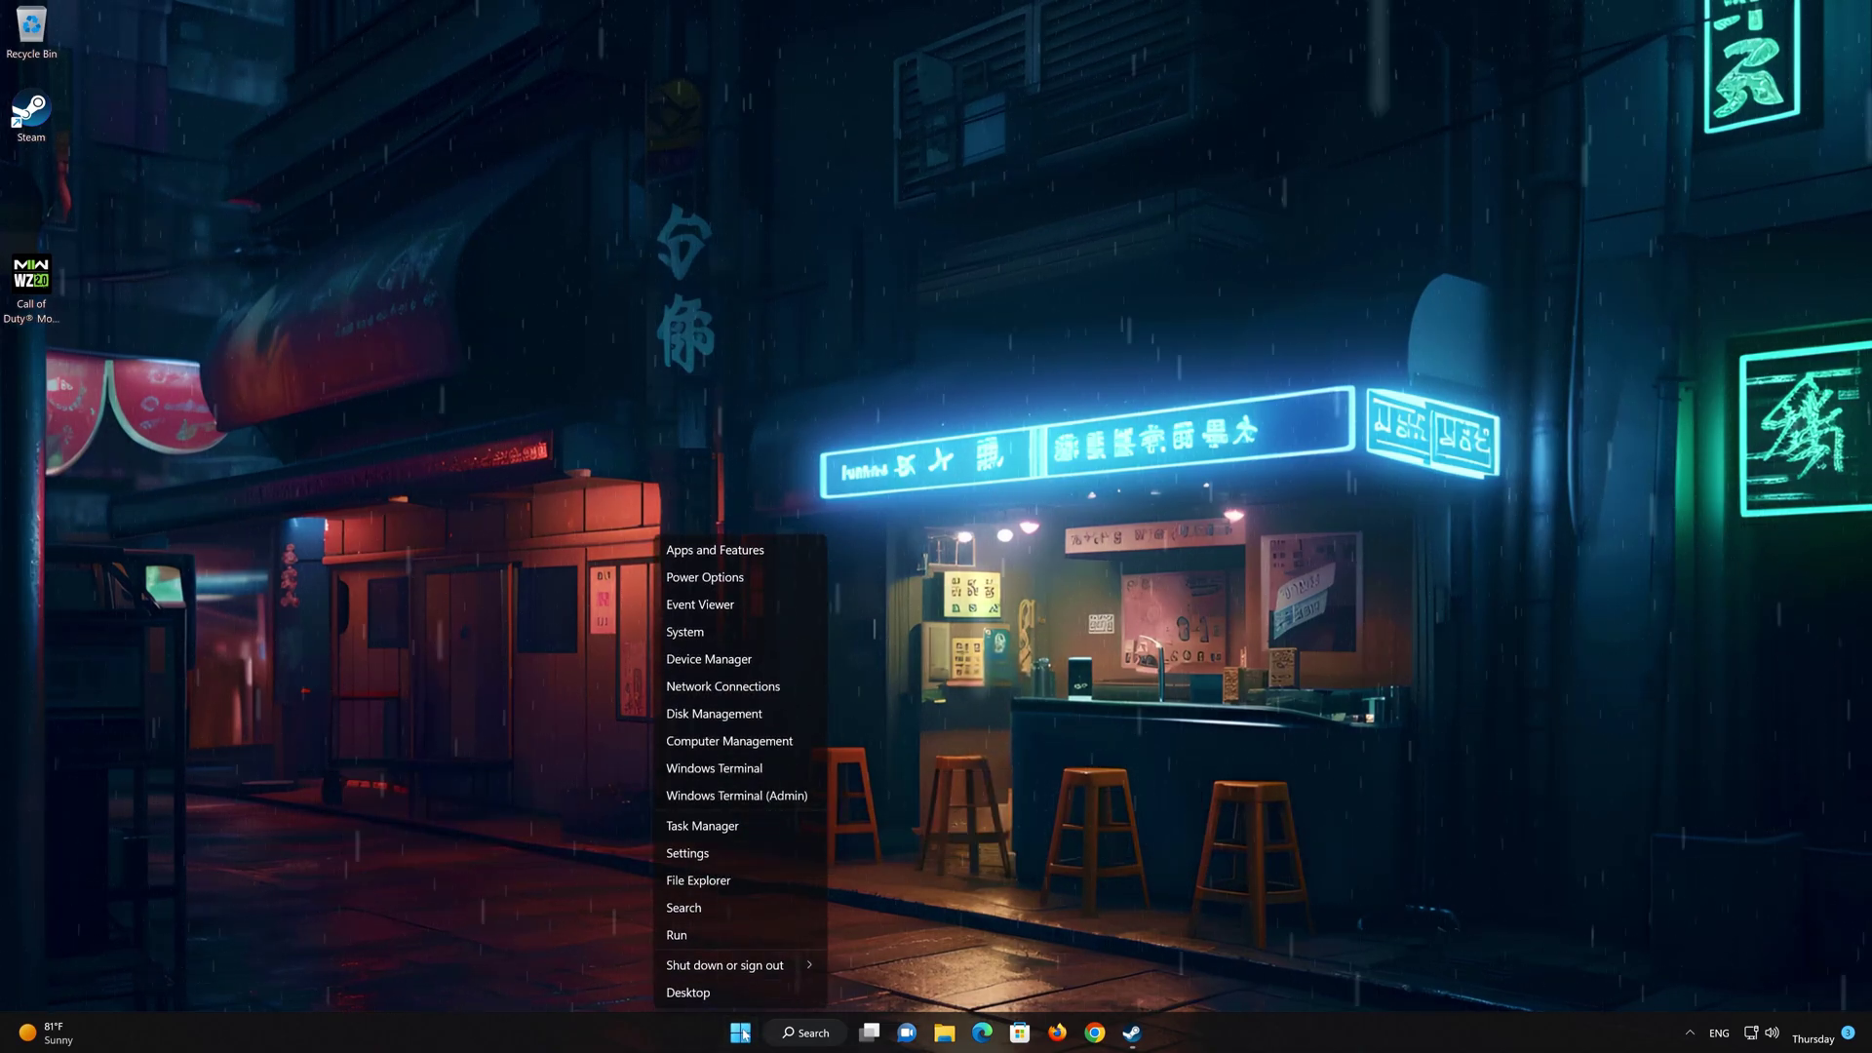
{"action": "left_click", "coordinate": [739, 852]}
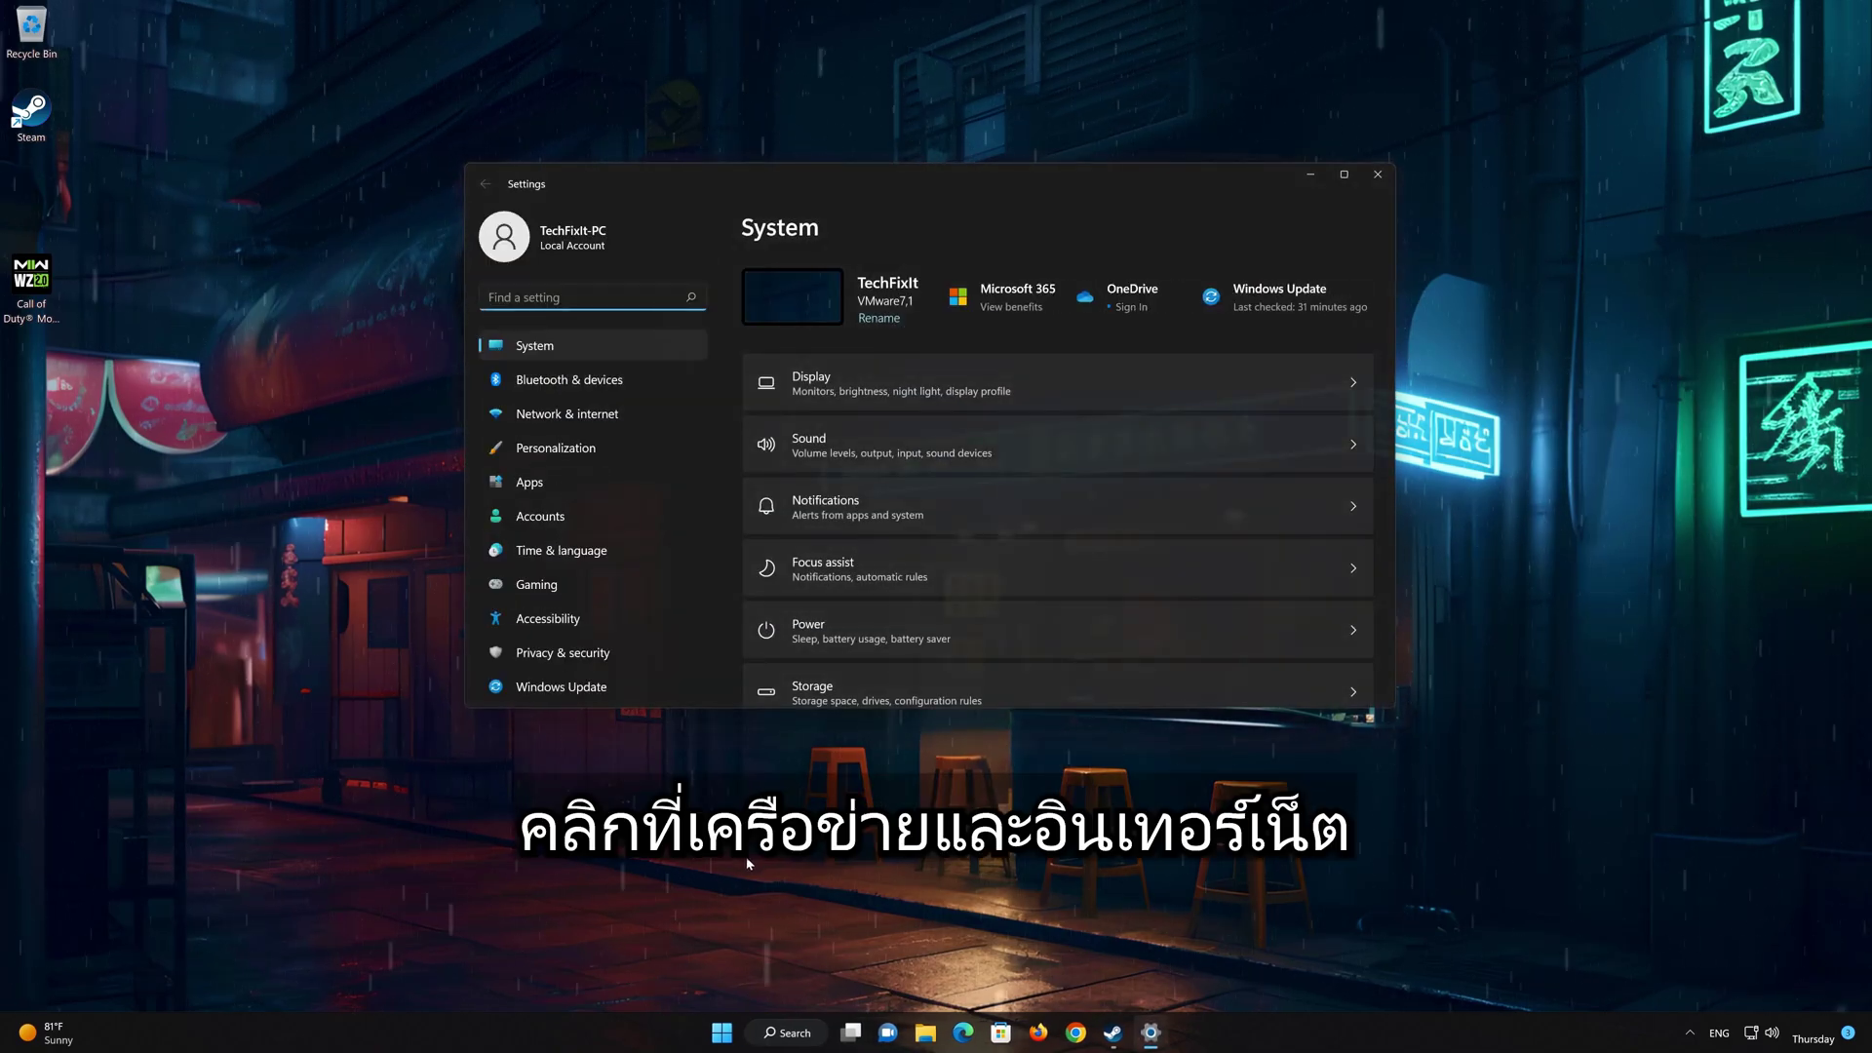
{"action": "left_click", "coordinate": [589, 419]}
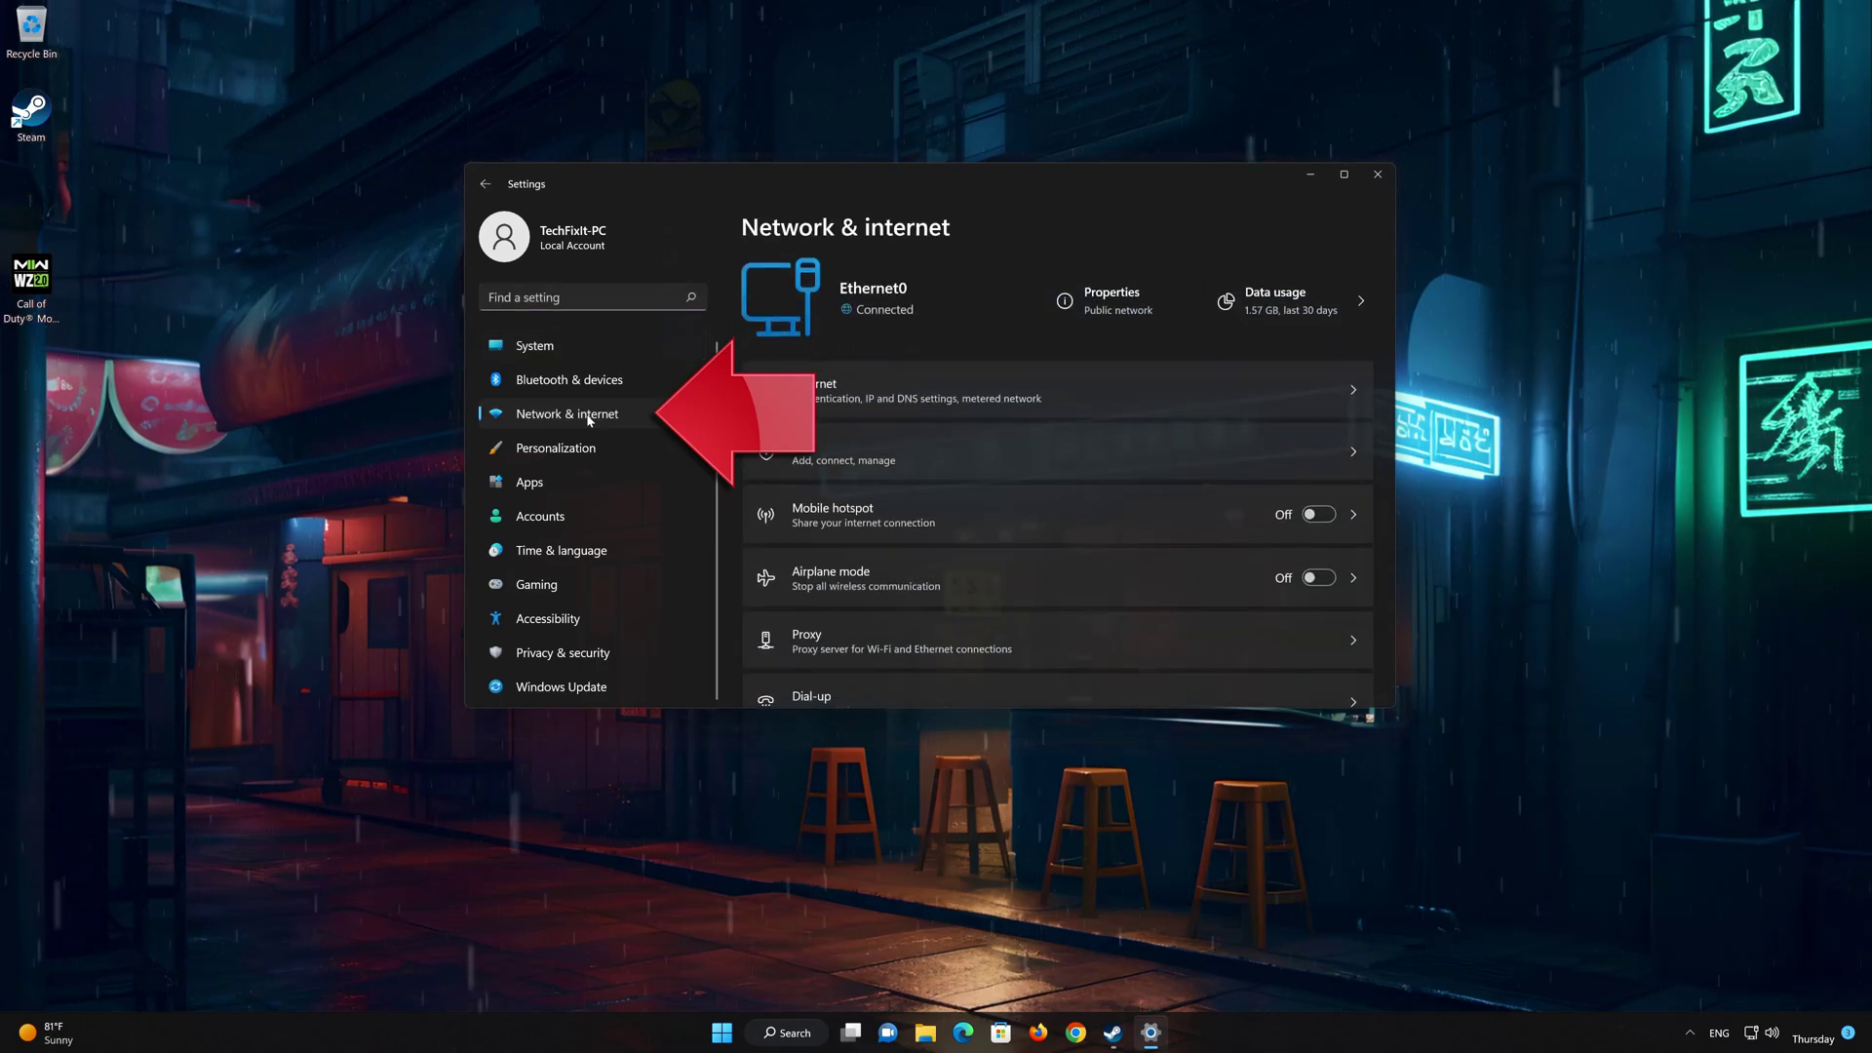
{"action": "scroll", "coordinate": [1076, 444], "scroll_direction": "down", "scroll_amount": 3}
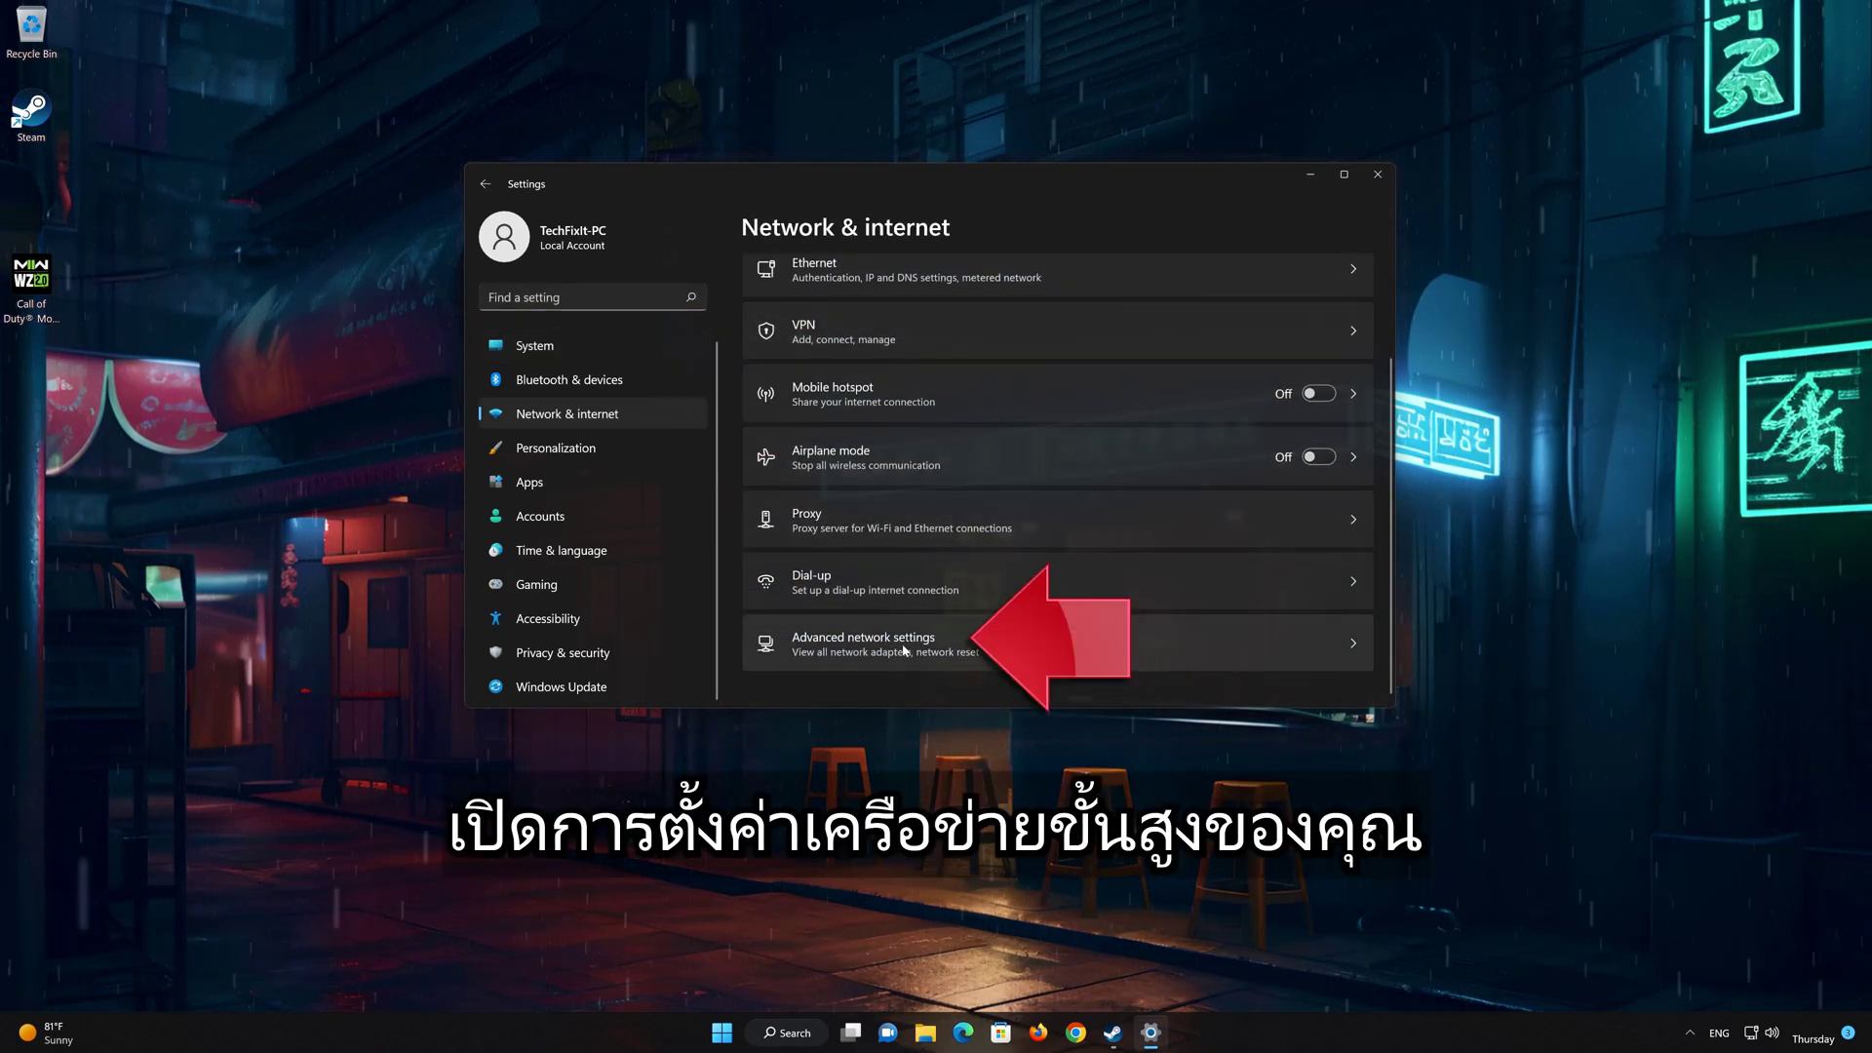
{"action": "left_click", "coordinate": [1353, 646]}
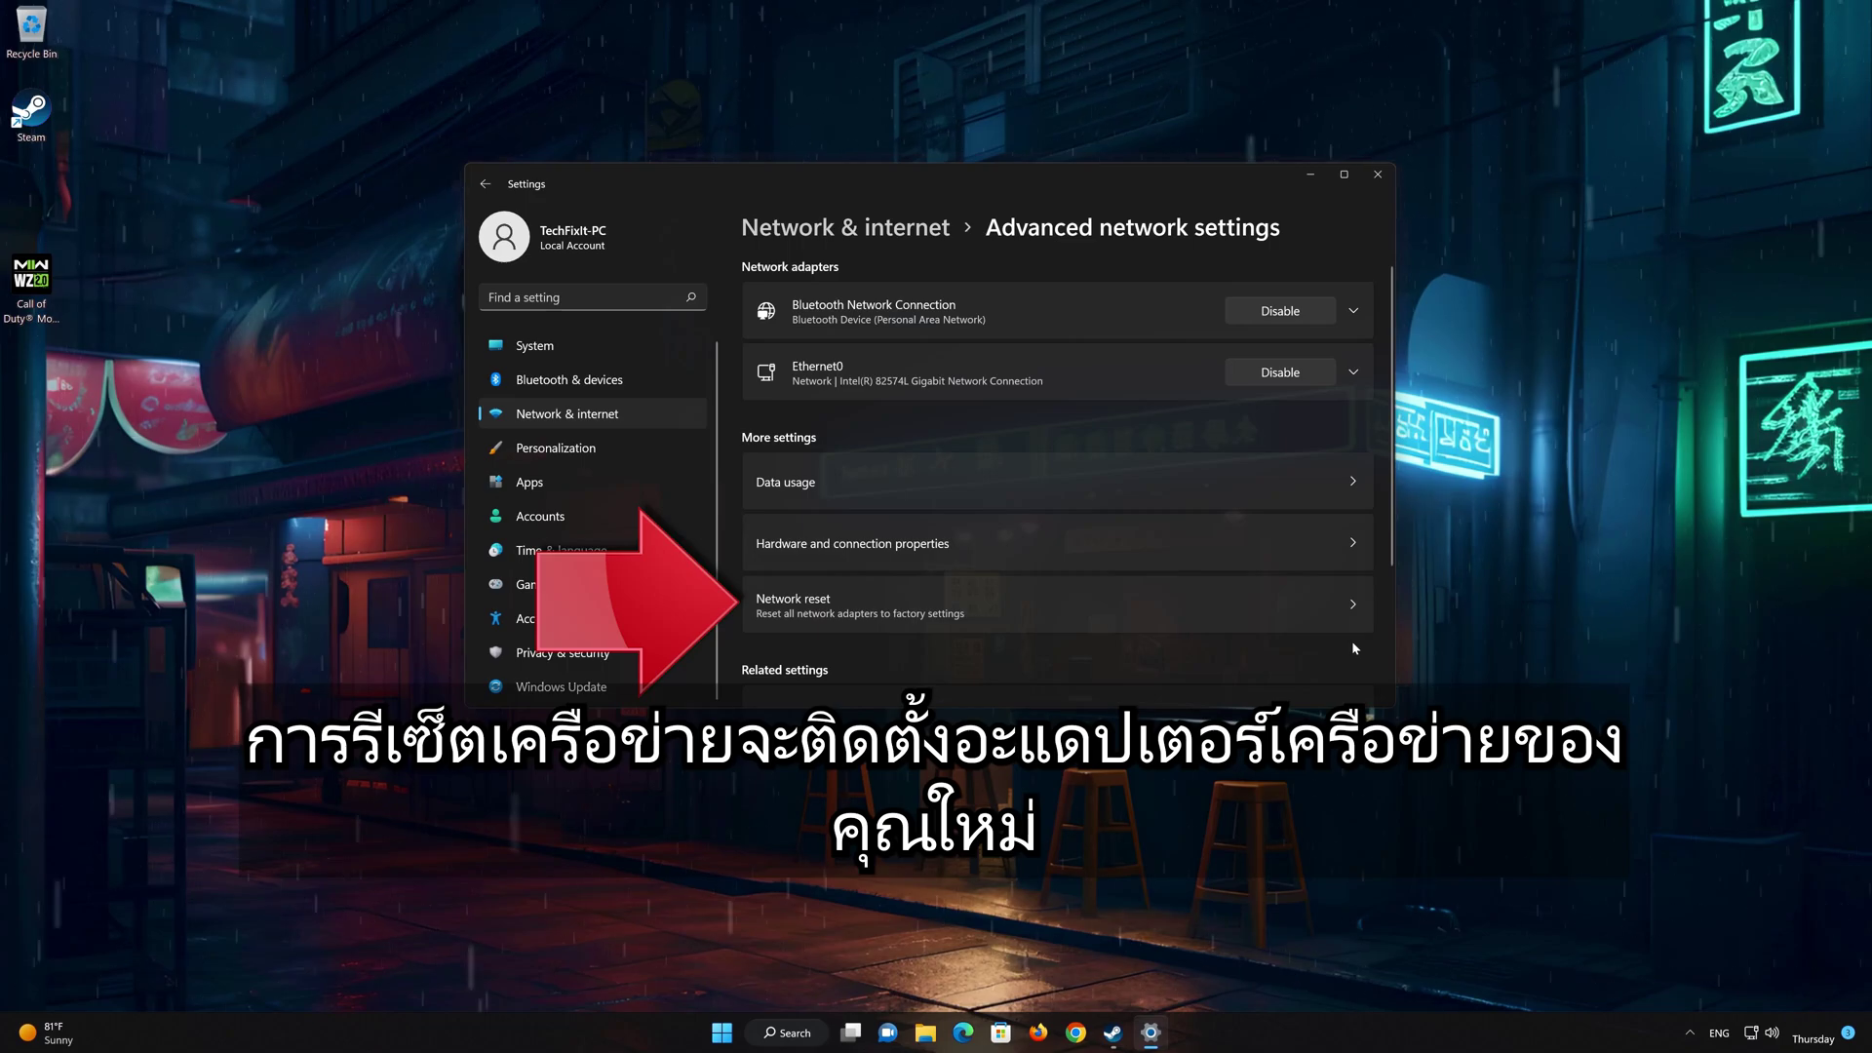
{"action": "left_click", "coordinate": [943, 606]}
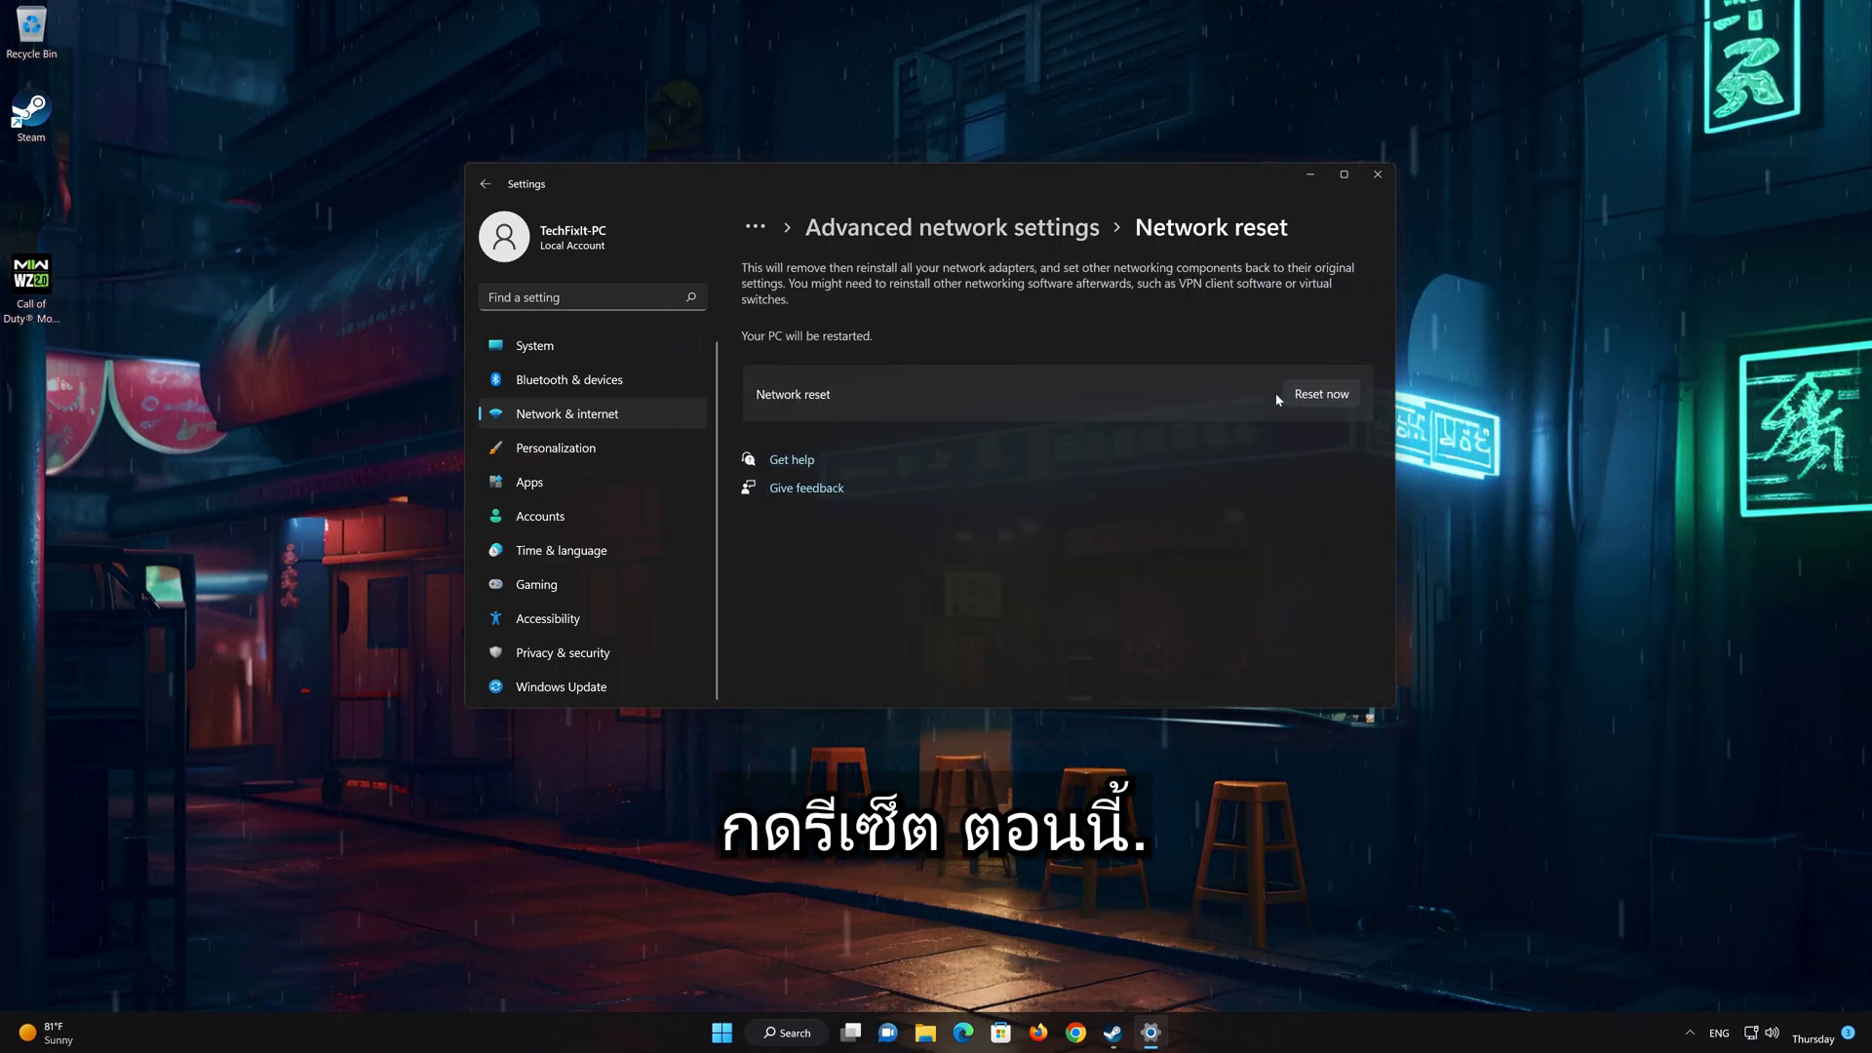
Reset all network adapters, confirm the reset, dismiss the sign-out notice and close Settings
{"action": "left_click", "coordinate": [1331, 398]}
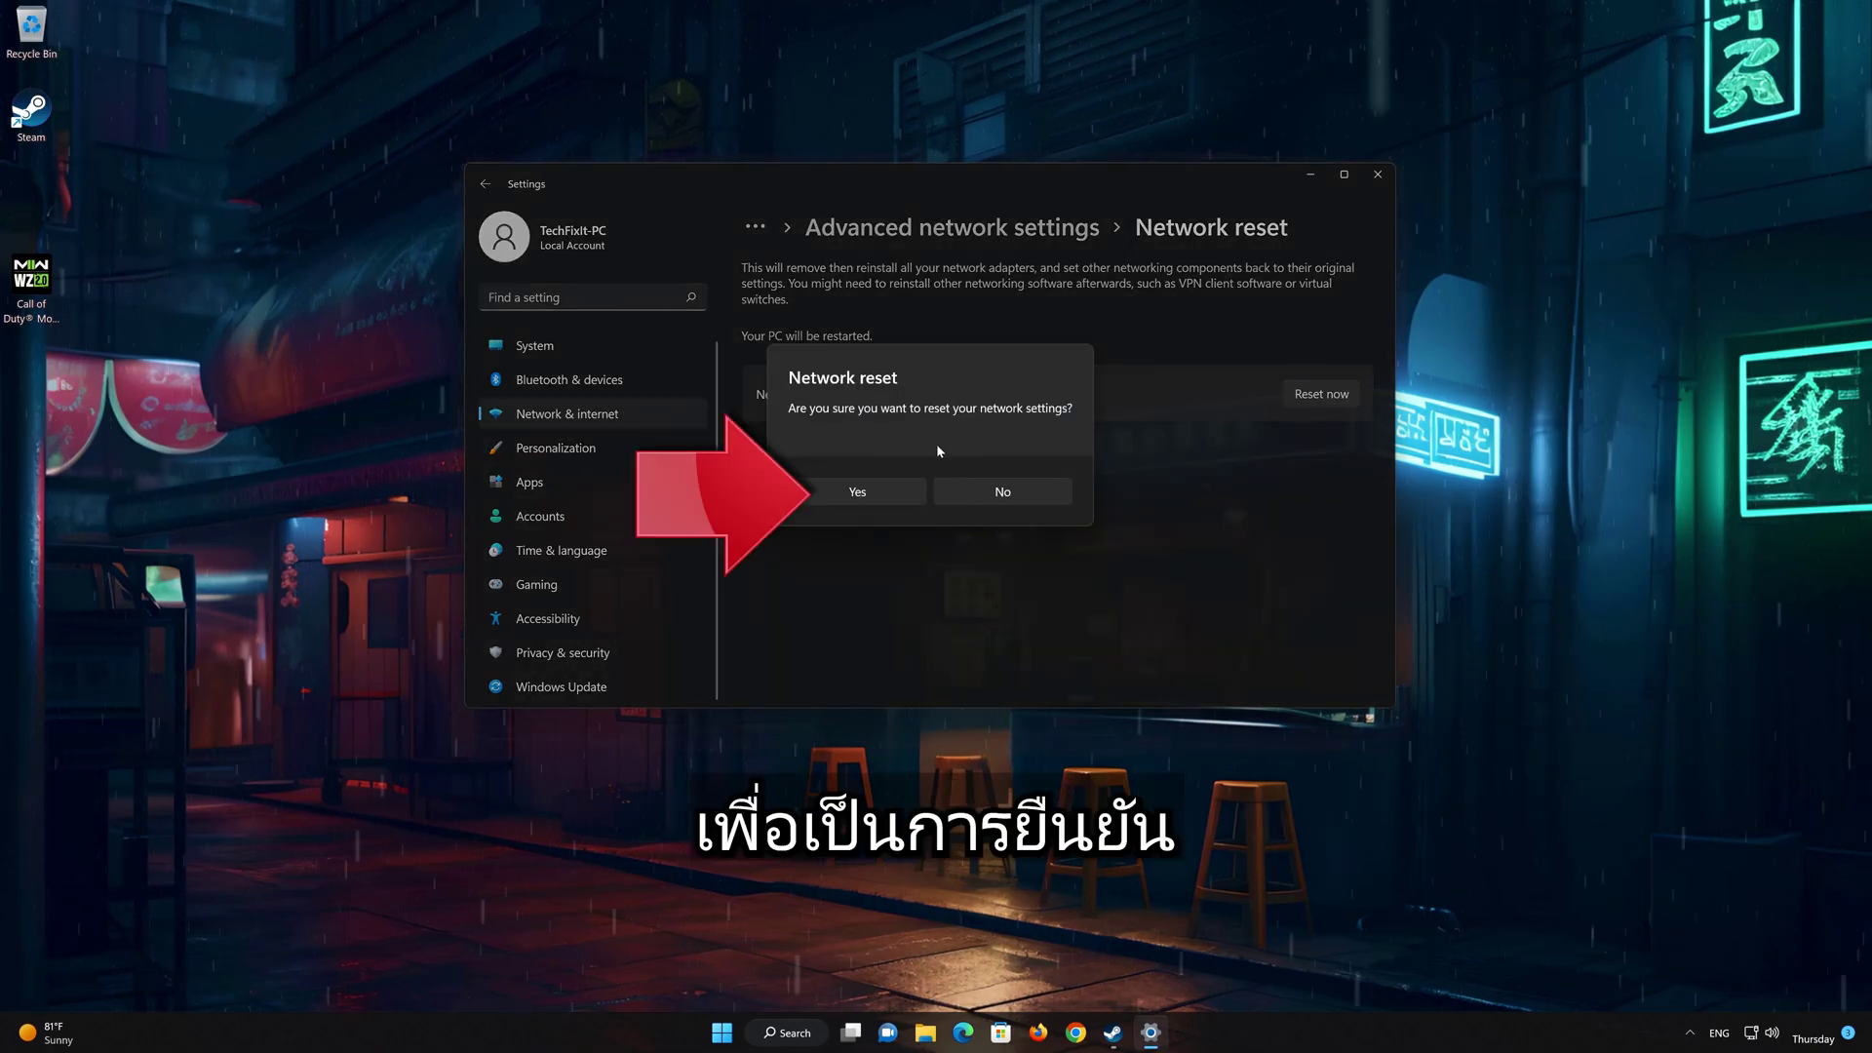
{"action": "left_click", "coordinate": [857, 492]}
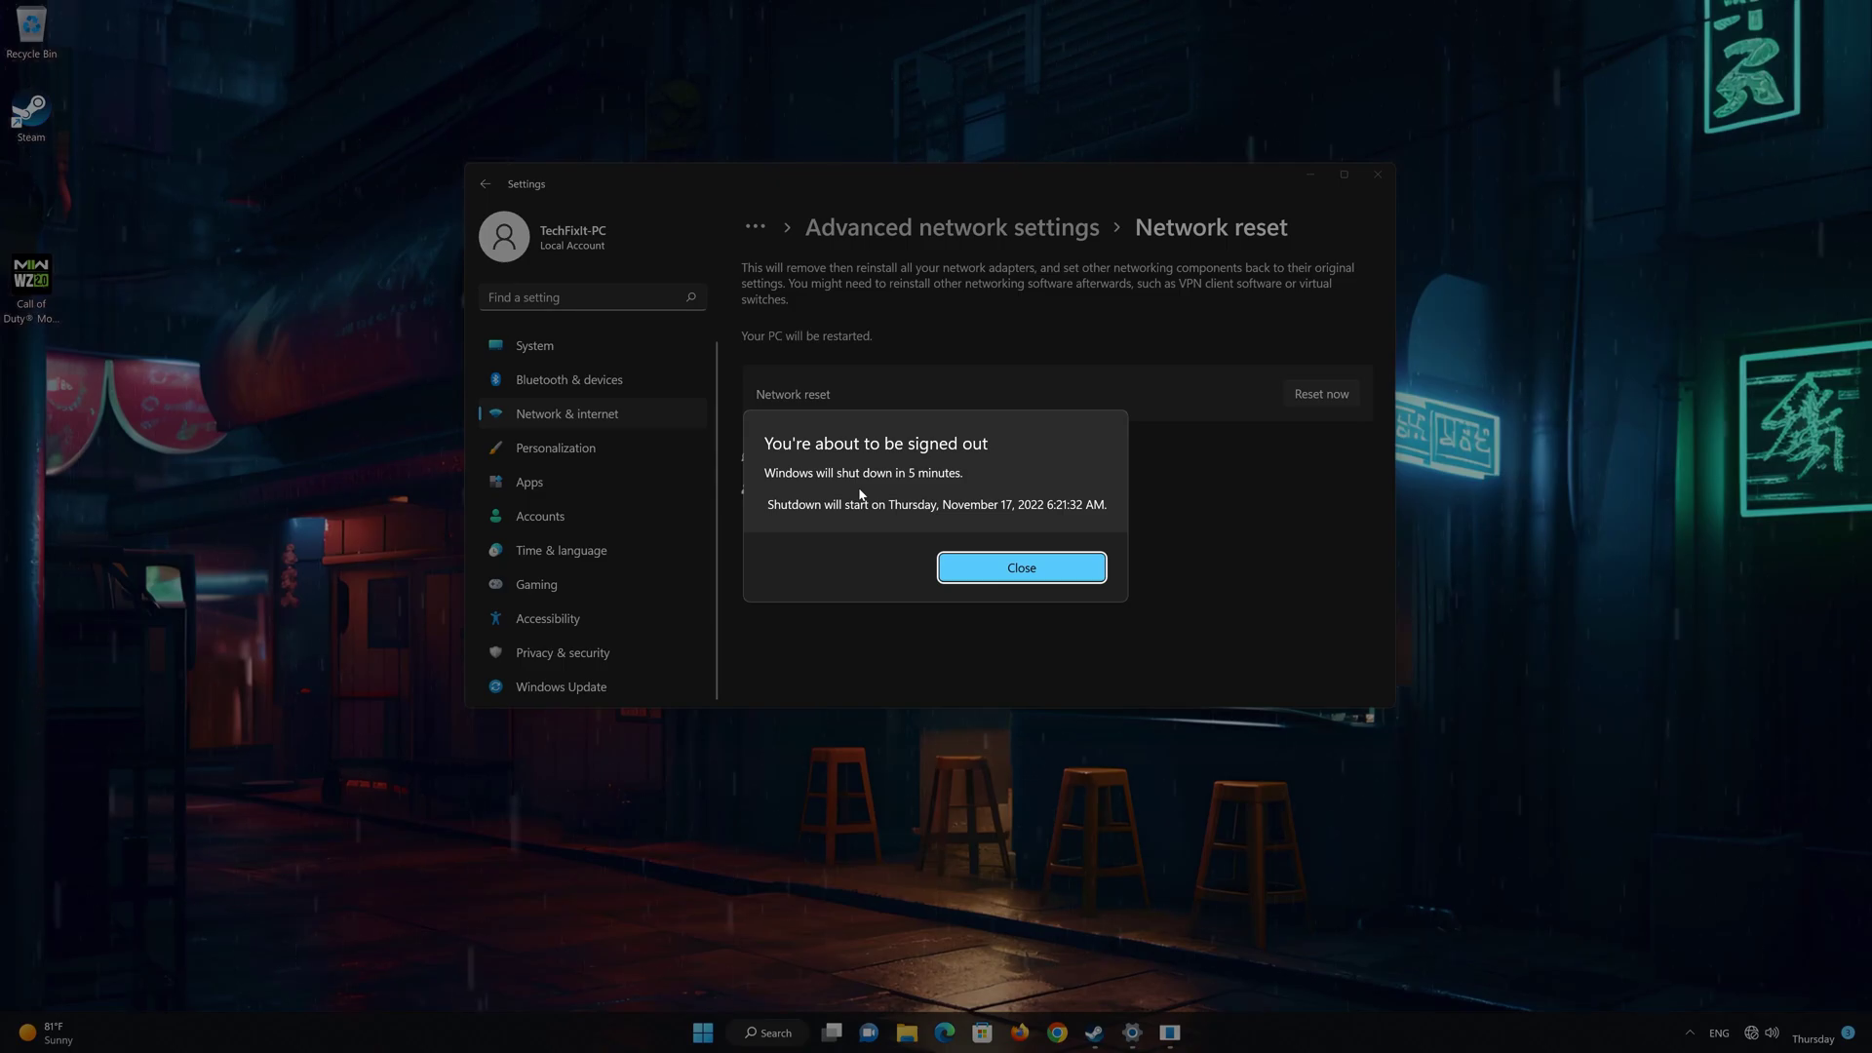
{"action": "left_click", "coordinate": [1022, 567]}
{"action": "left_click", "coordinate": [1377, 173]}
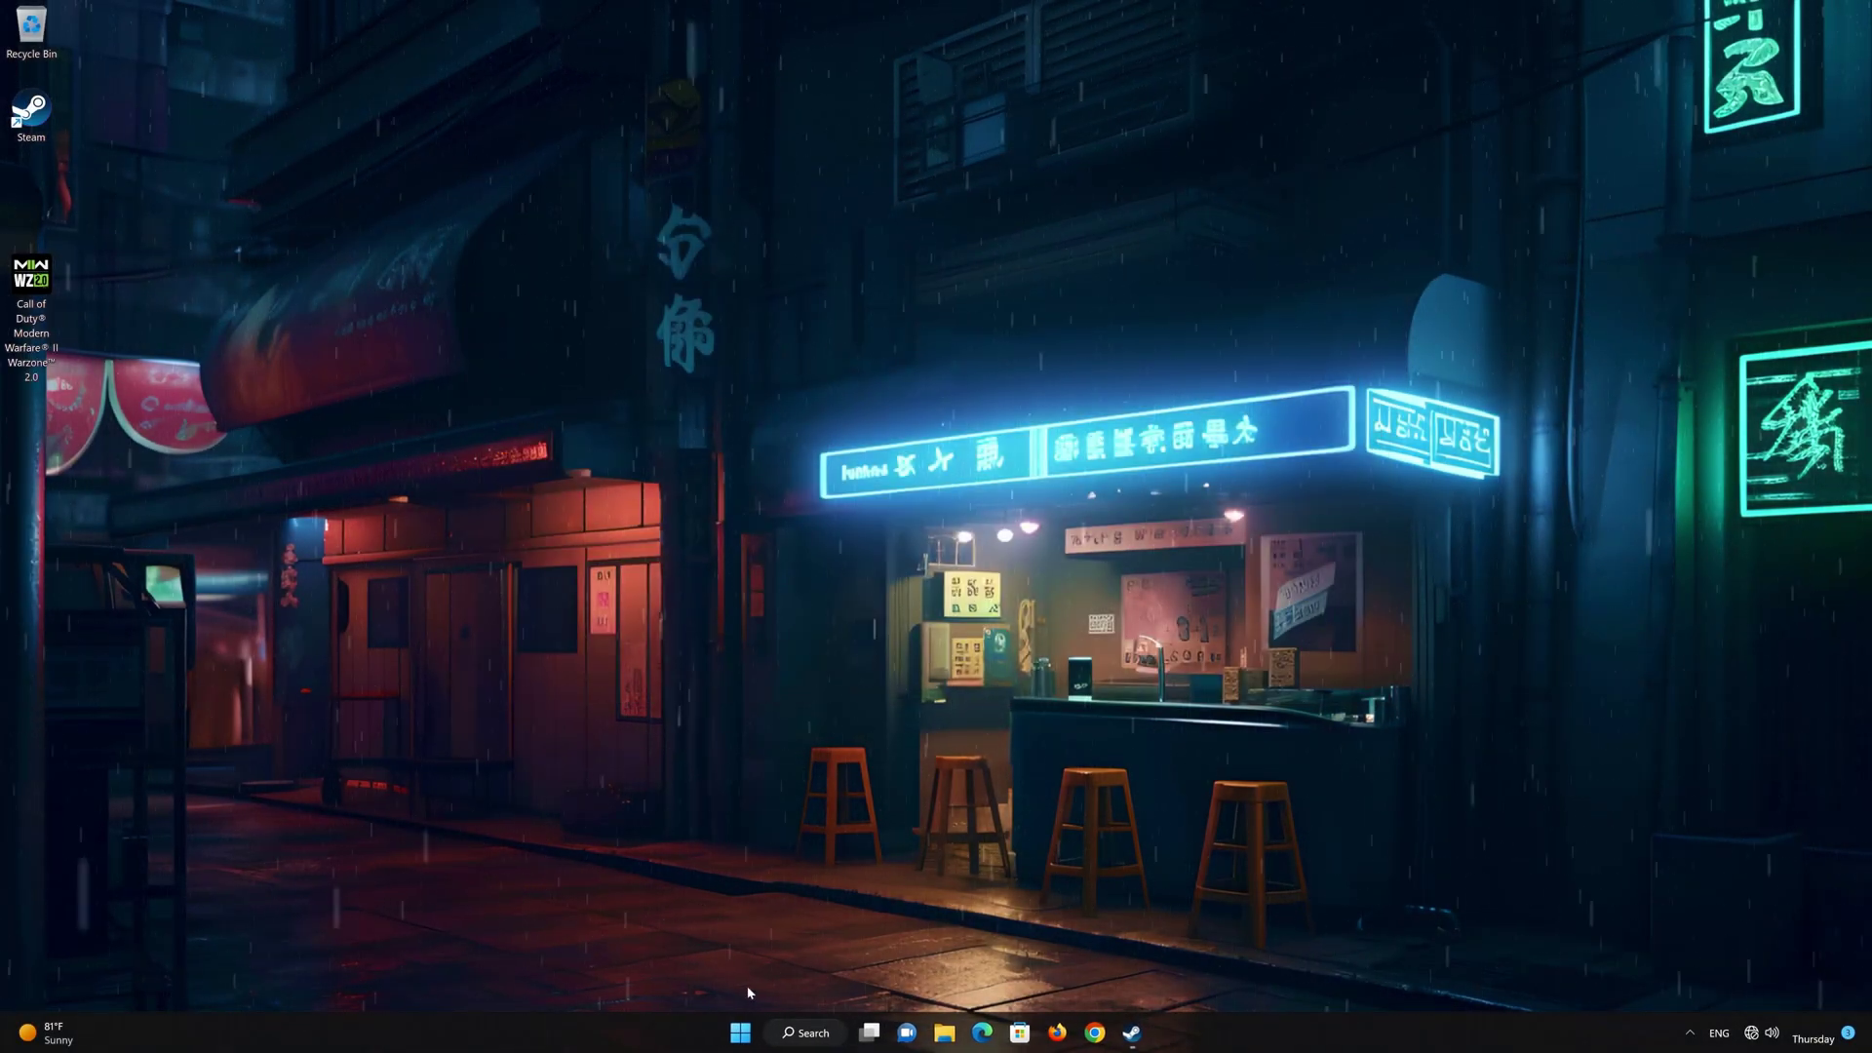
Restart the PC immediately to finish the network reset
{"action": "left_click", "coordinate": [740, 1032]}
{"action": "left_click", "coordinate": [1147, 972]}
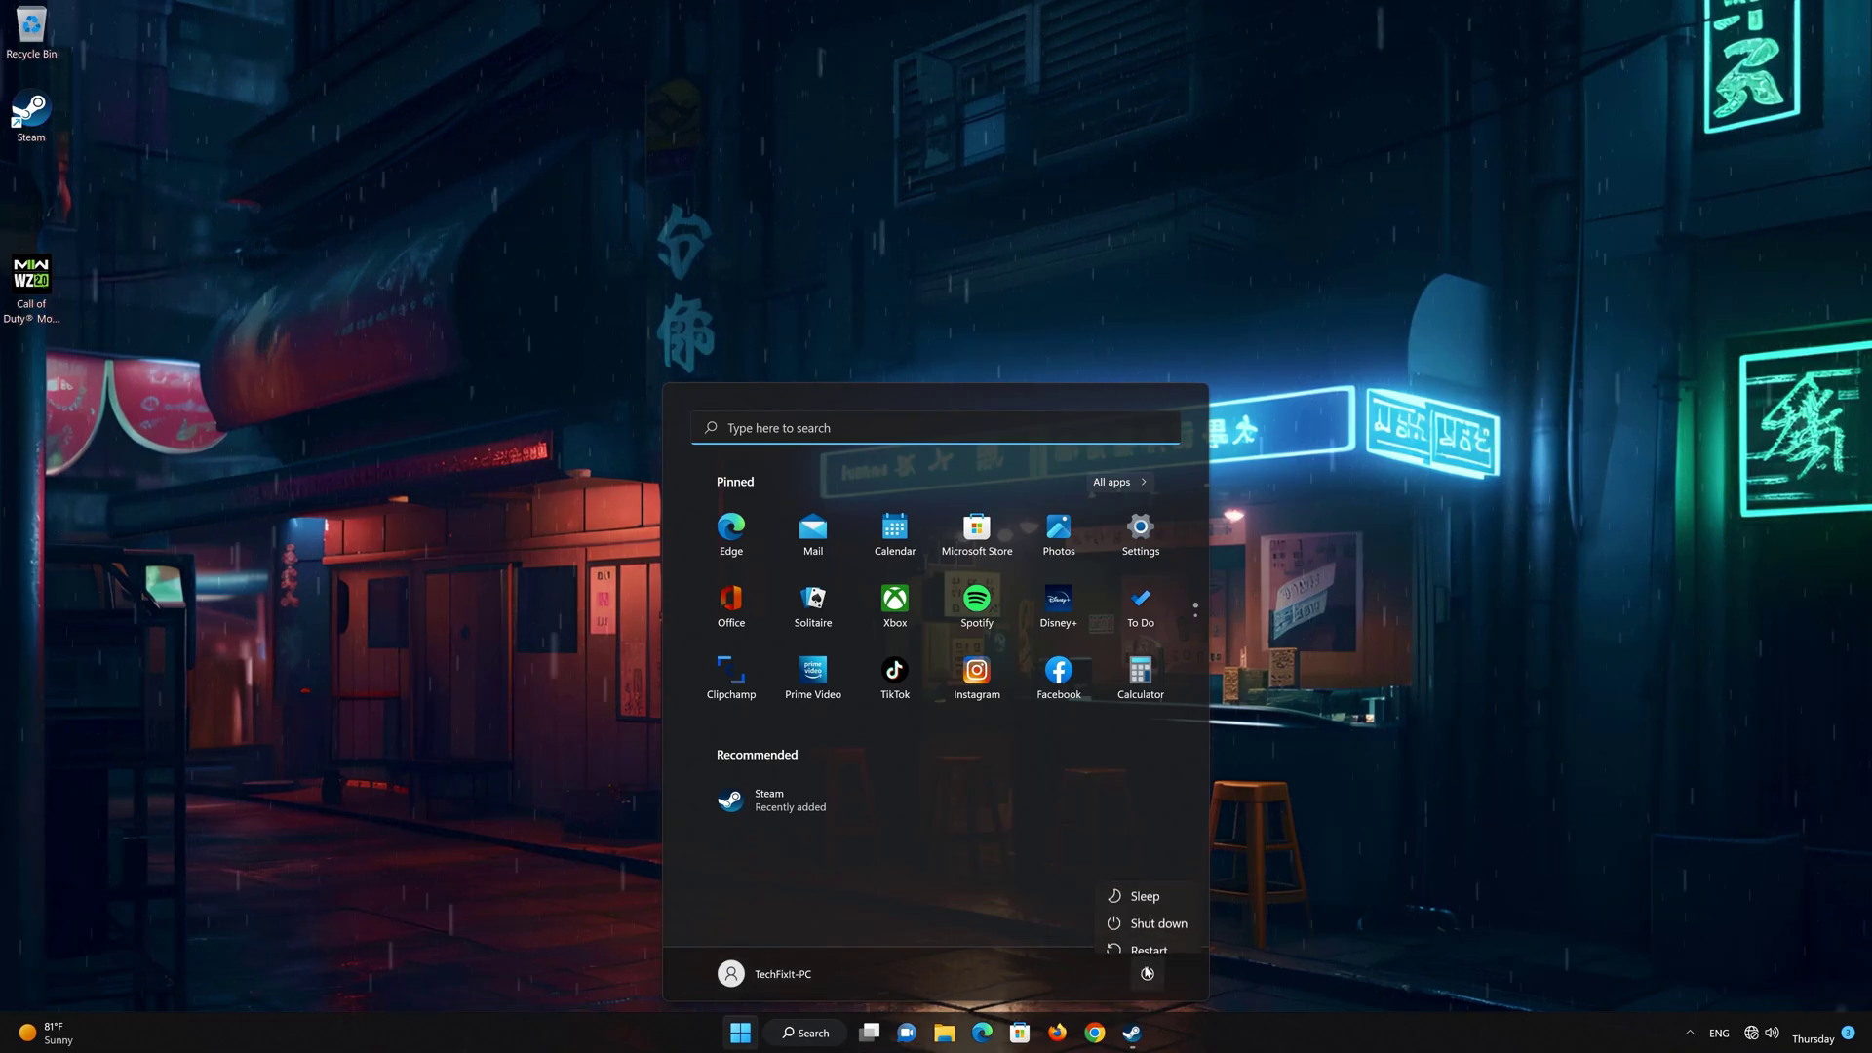
{"action": "left_click", "coordinate": [1151, 924]}
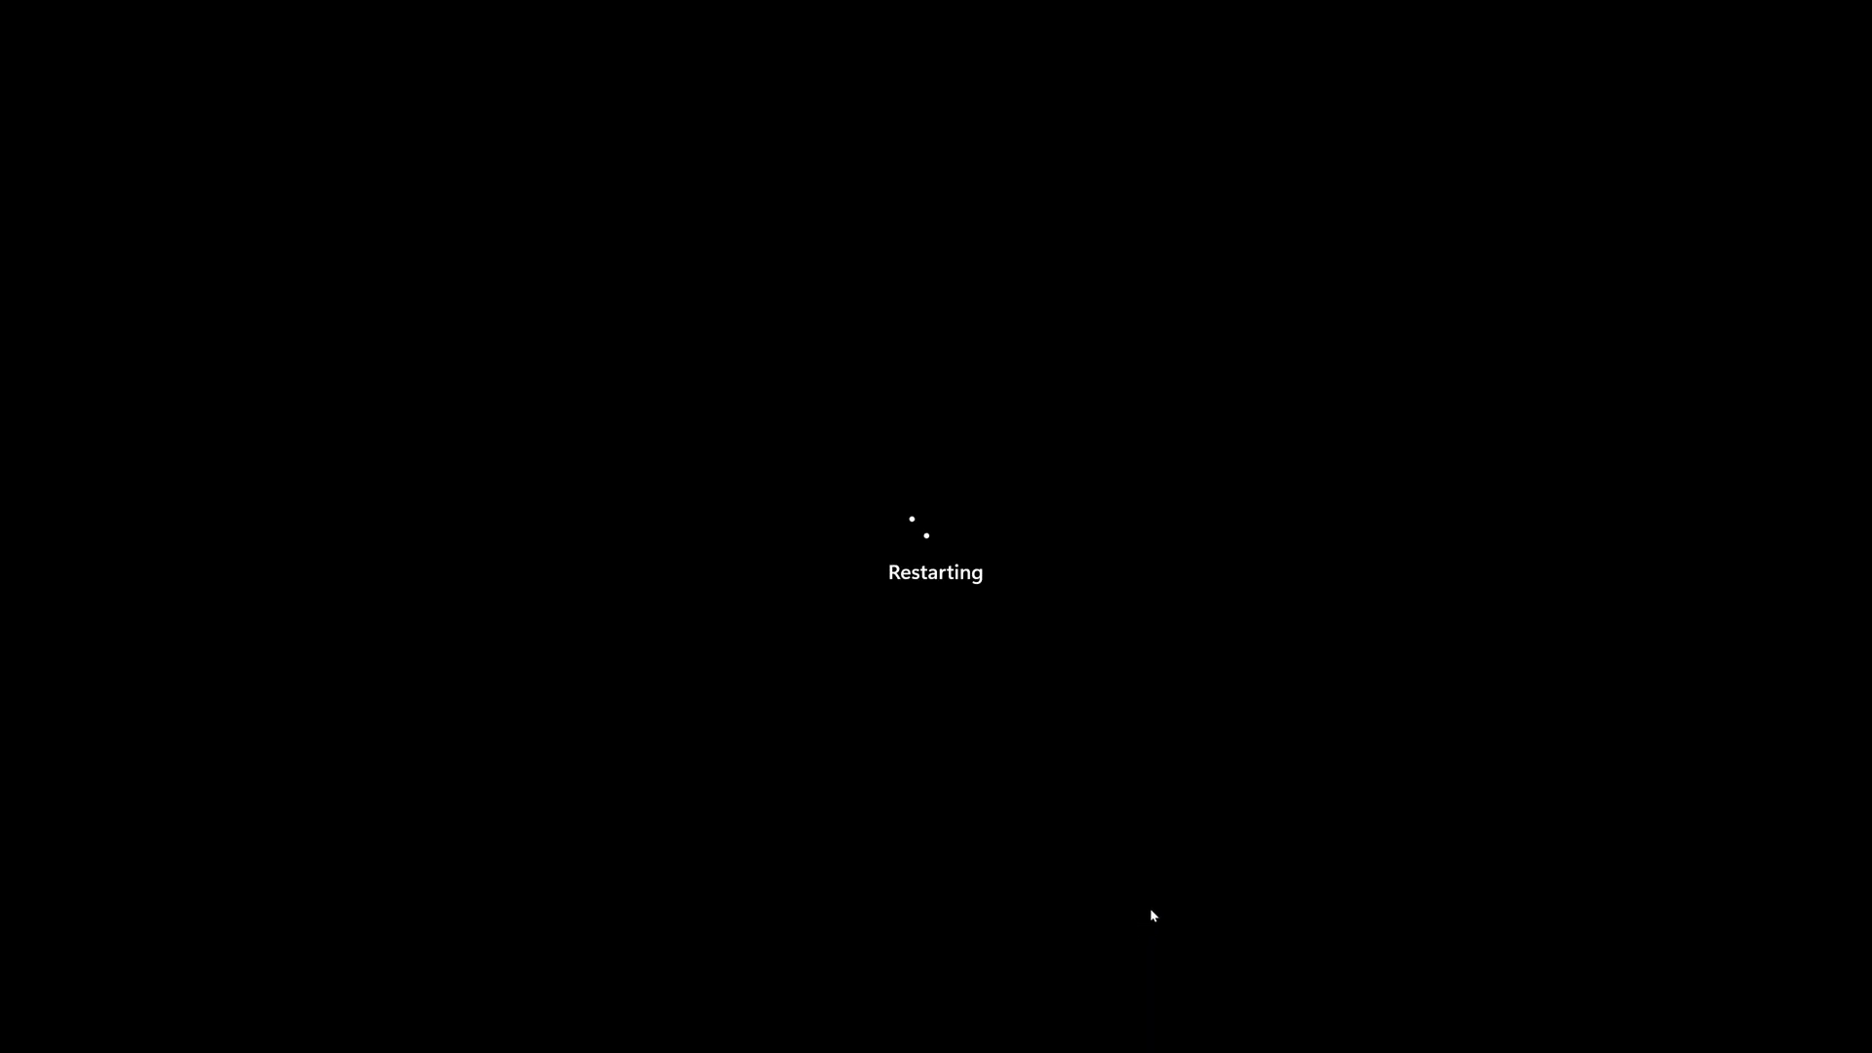